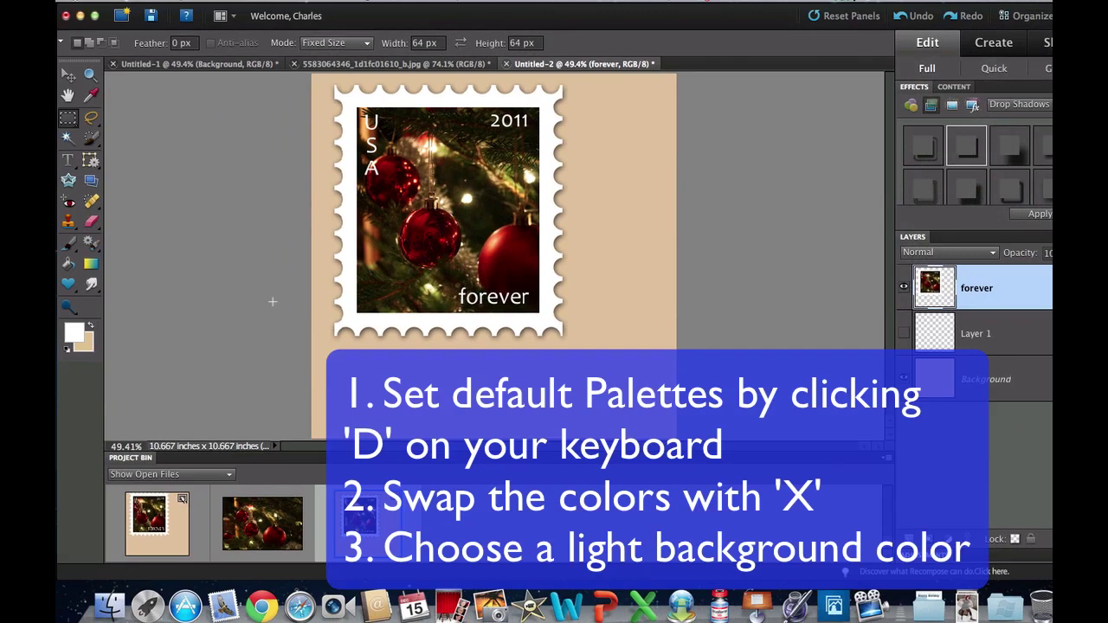
- Reset and swap the default colors for a white foreground, and set the background color to light tan dfc284
{"action": "key", "text": "d"}
{"action": "key", "text": "x"}
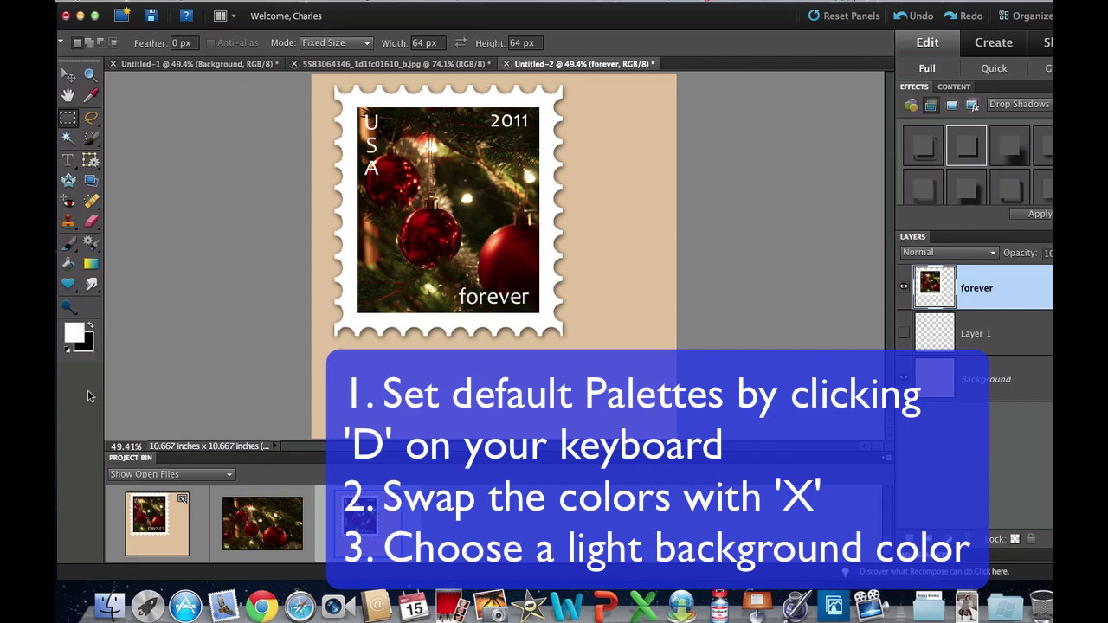
{"action": "left_click", "coordinate": [84, 342]}
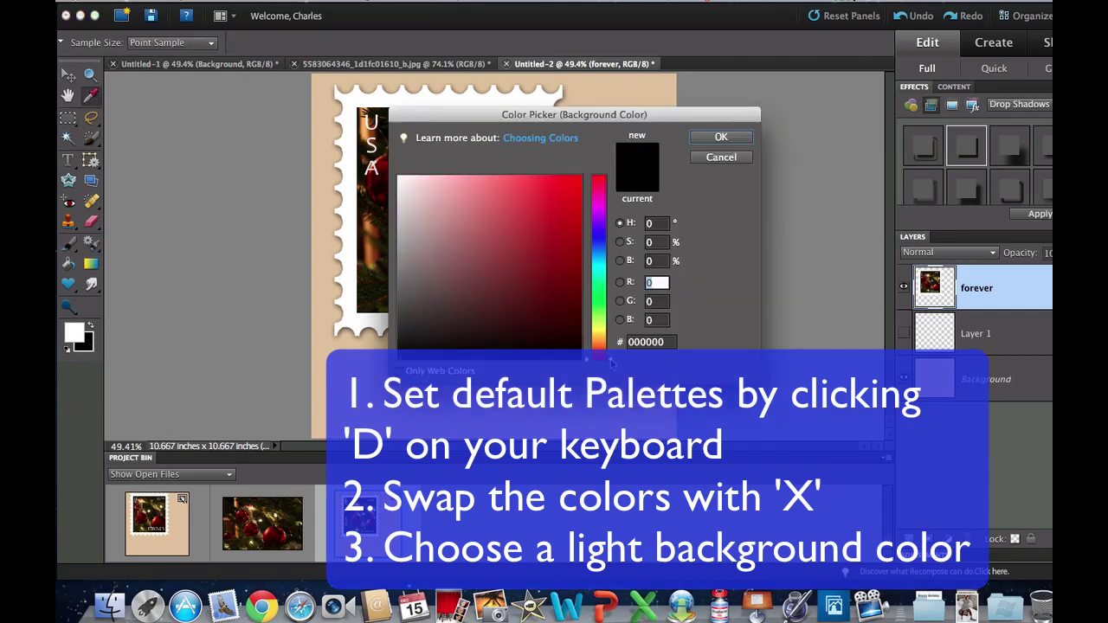
{"action": "left_click_drag", "start_coordinate": [612, 362], "coordinate": [611, 342]}
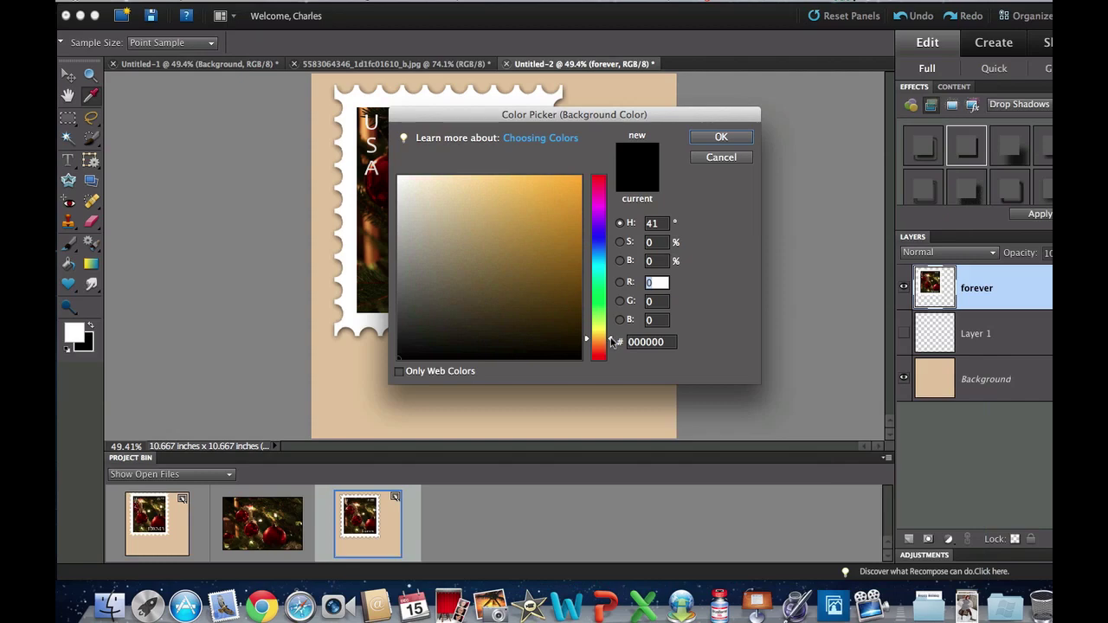
{"action": "left_click", "coordinate": [473, 198]}
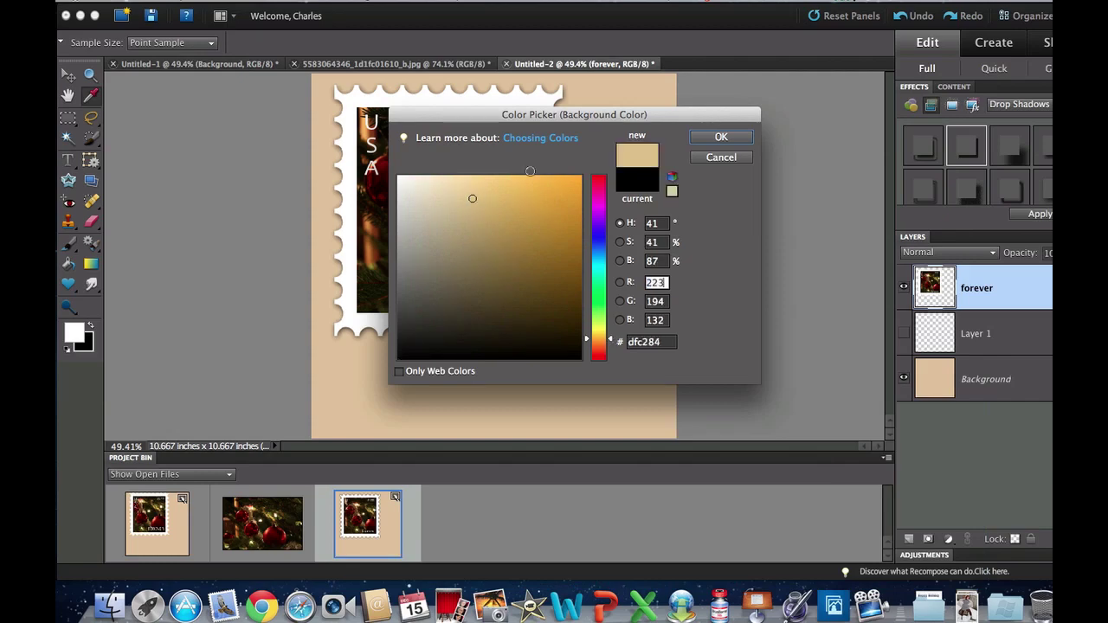
{"action": "left_click", "coordinate": [712, 138]}
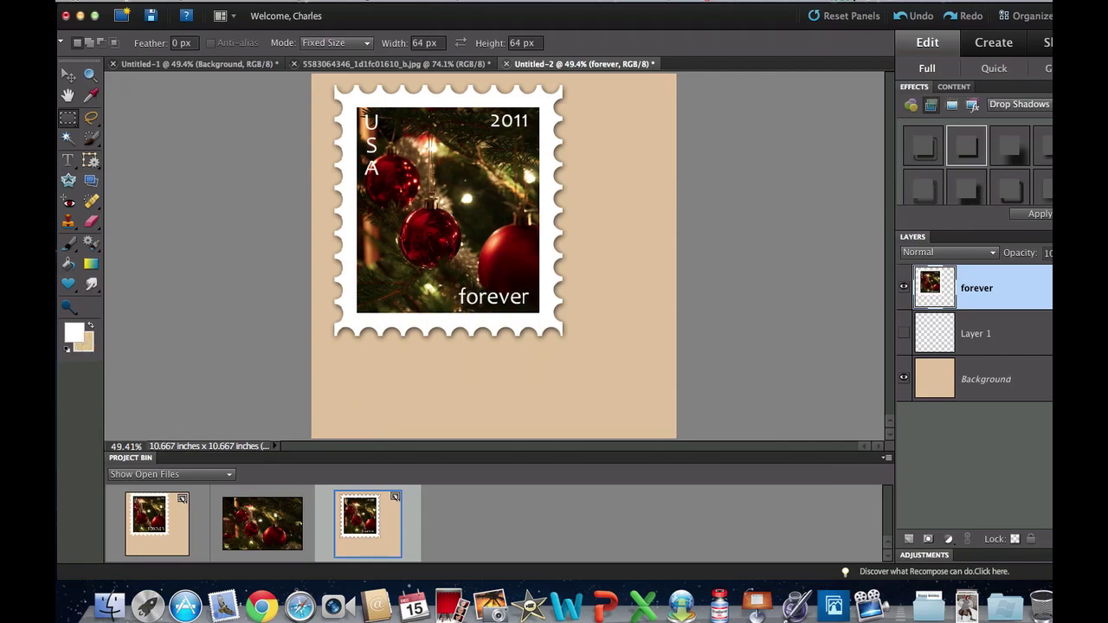
- Create a blank 1024 x 1024 pixel RGB document named Postage Stamp at 96 pixels/inch, filled with the background color
{"action": "left_click", "coordinate": [283, 11]}
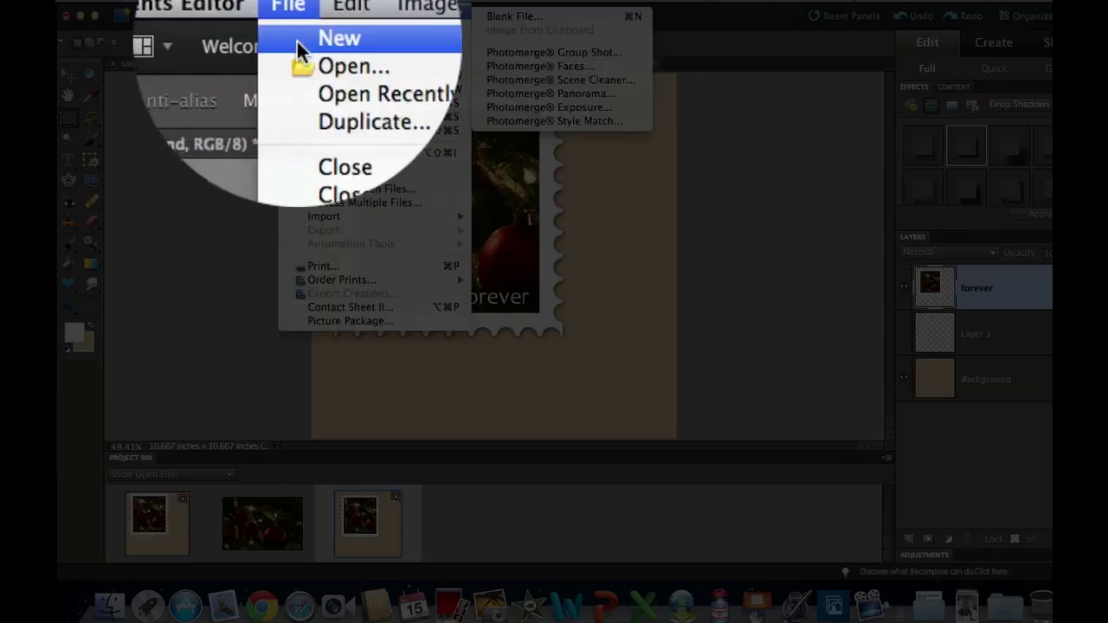
{"action": "mouse_move", "coordinate": [390, 11]}
{"action": "left_click", "coordinate": [500, 12]}
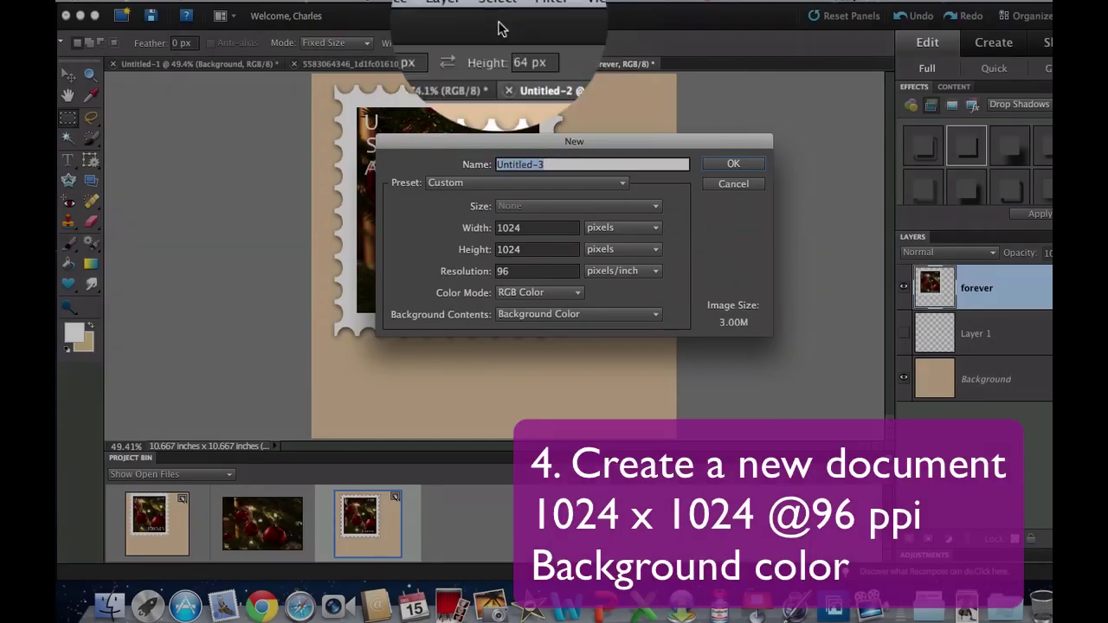
{"action": "type", "text": "Pos"}
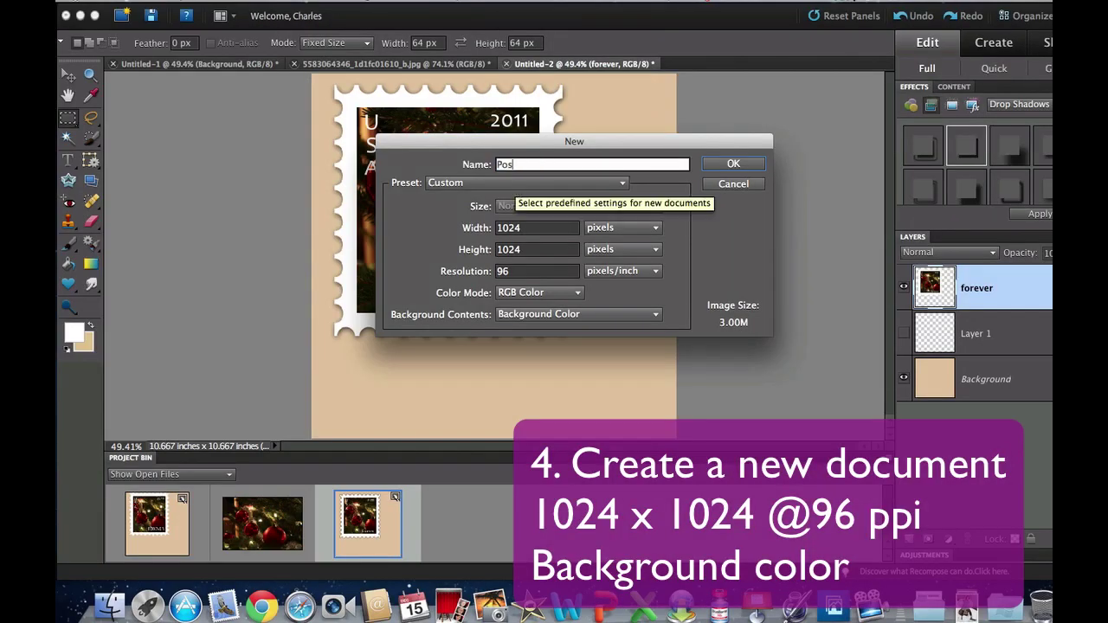
{"action": "type", "text": "tage Stamp"}
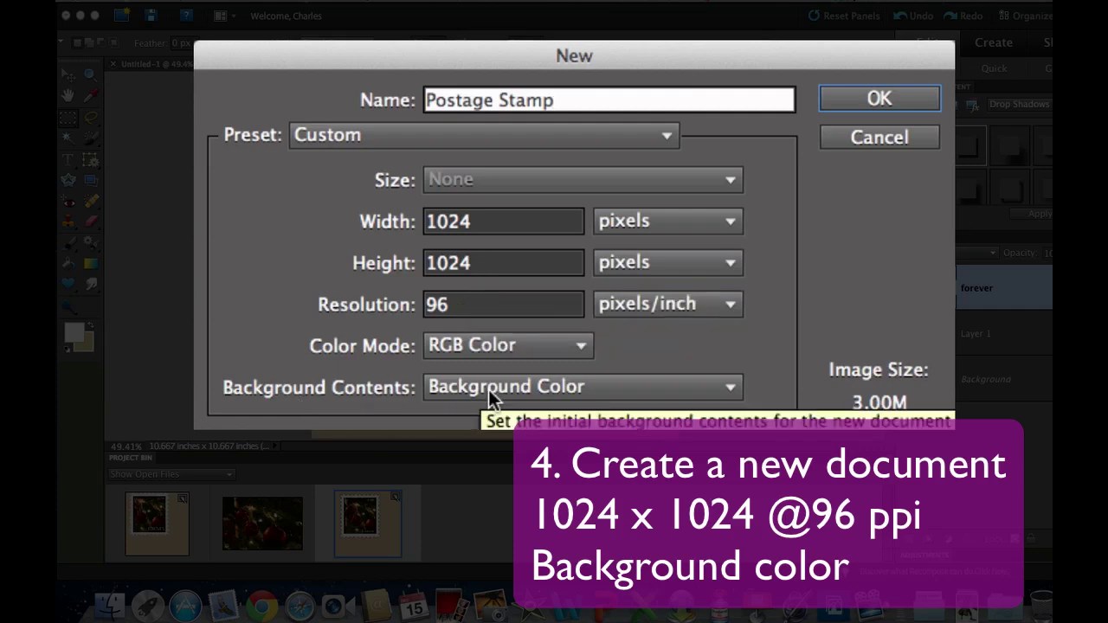
{"action": "left_click", "coordinate": [880, 99]}
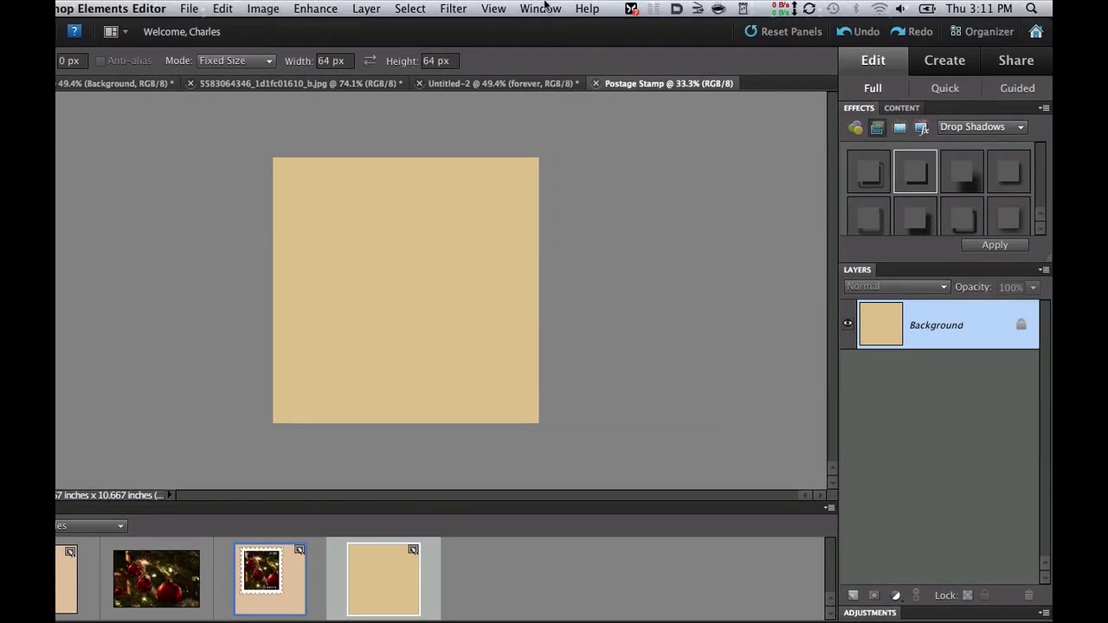
- Add a new empty layer above the Background layer of the Postage Stamp document
{"action": "left_click", "coordinate": [541, 9]}
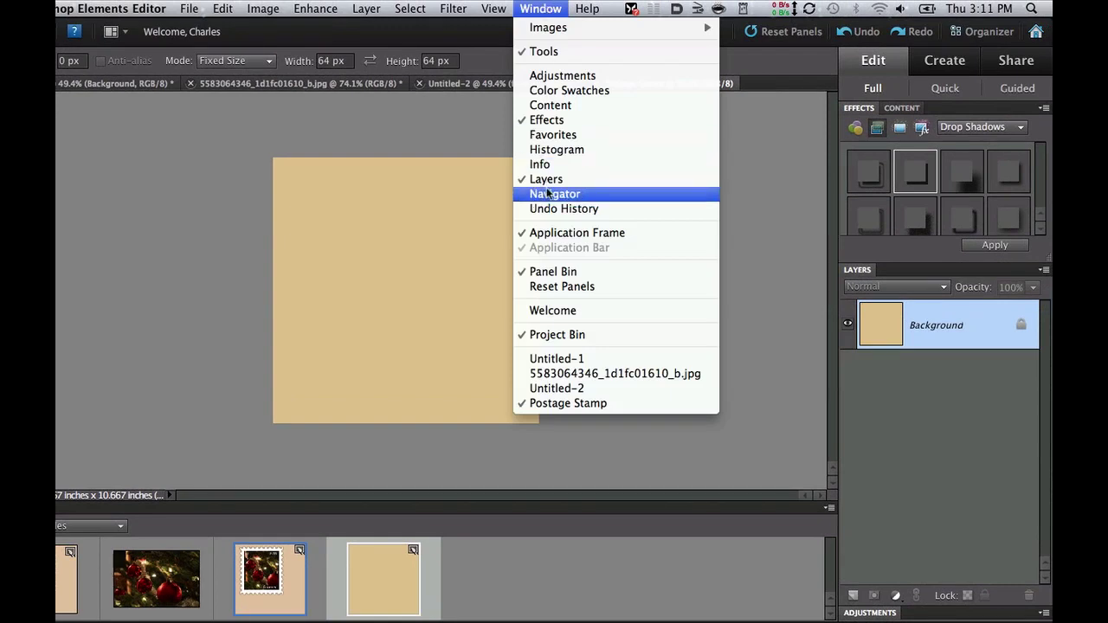
{"action": "left_click", "coordinate": [436, 130]}
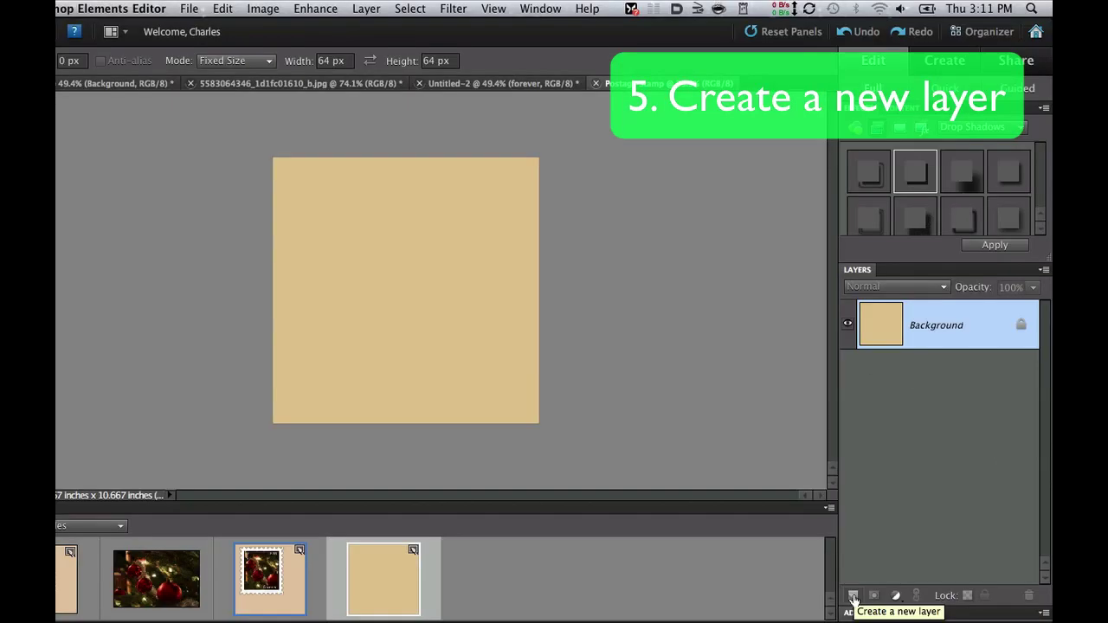
{"action": "left_click", "coordinate": [852, 595]}
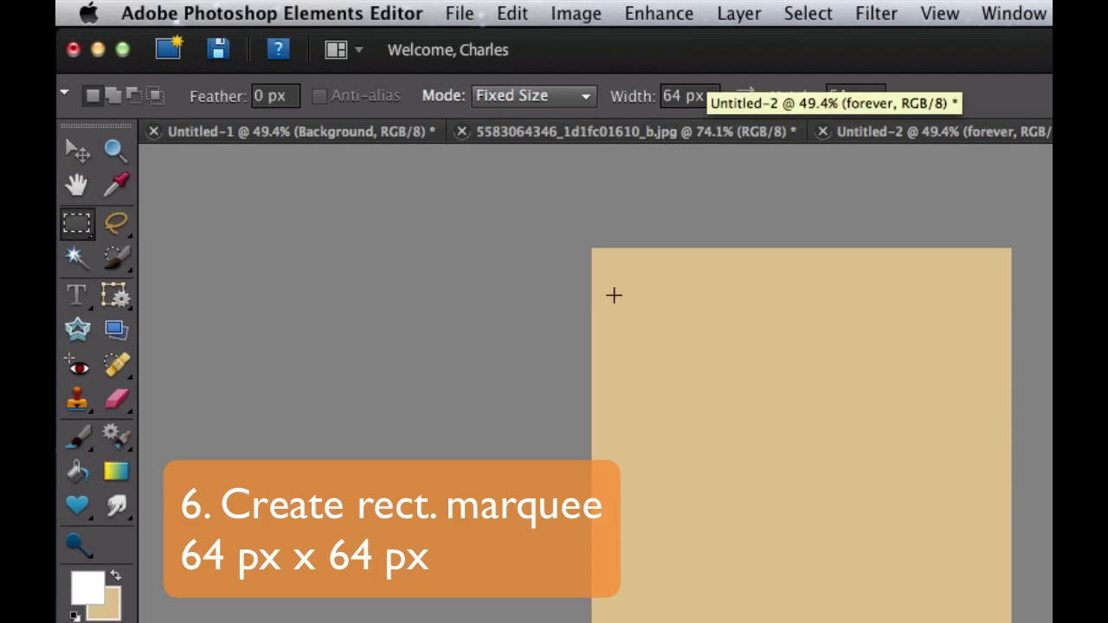
- Place a fixed 64 x 64 px rectangular selection exactly in the canvas's top-left corner
{"action": "left_click", "coordinate": [591, 248]}
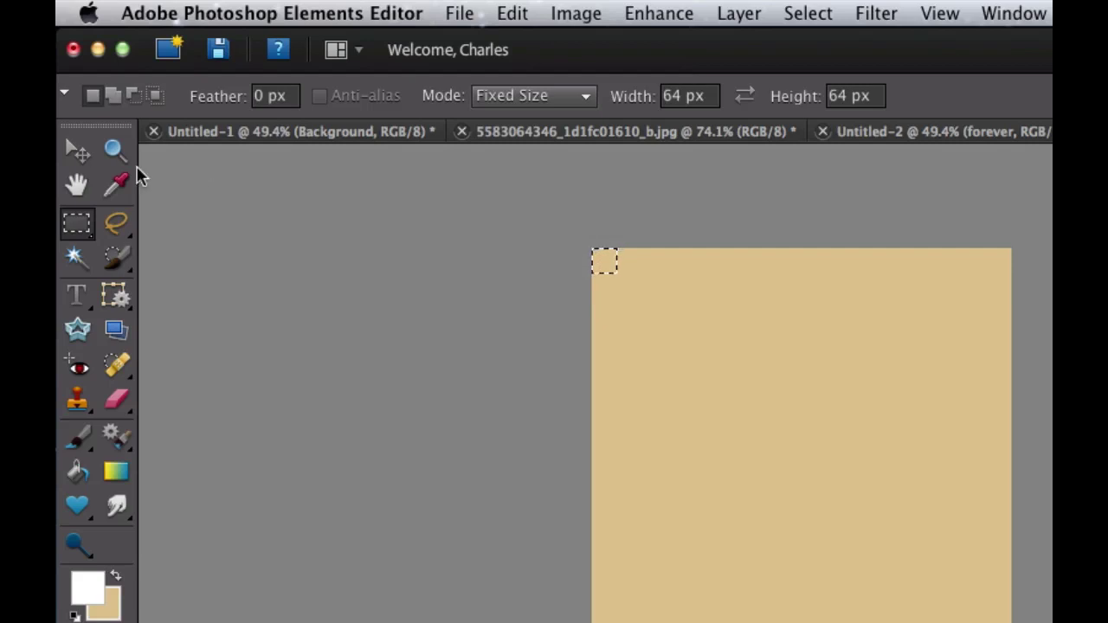
{"action": "left_click", "coordinate": [115, 151]}
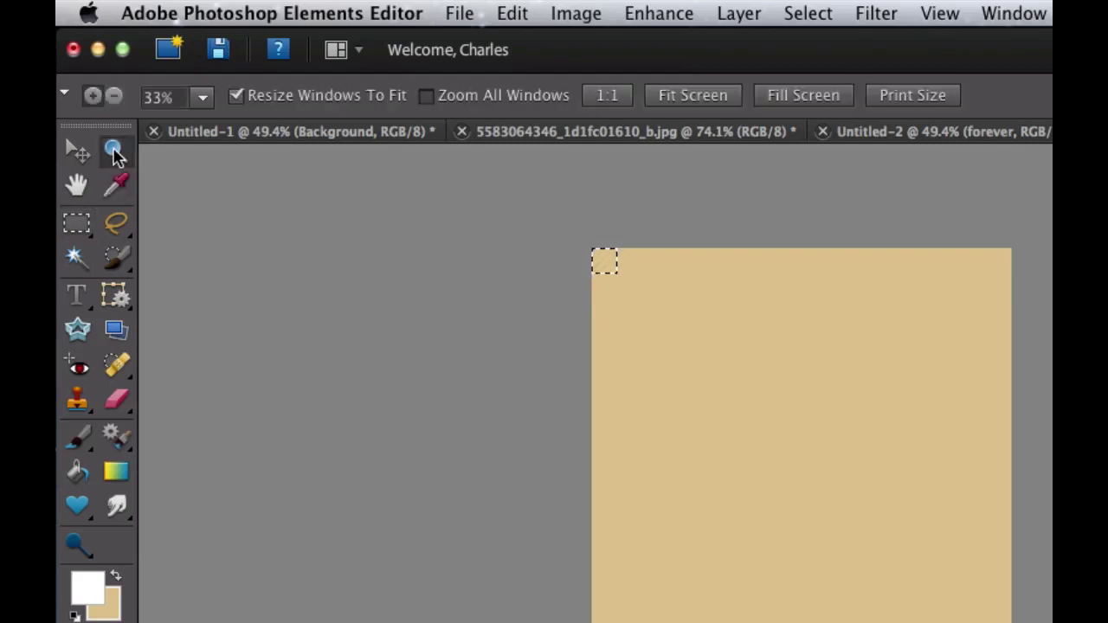
{"action": "left_click_drag", "start_coordinate": [539, 220], "coordinate": [682, 329]}
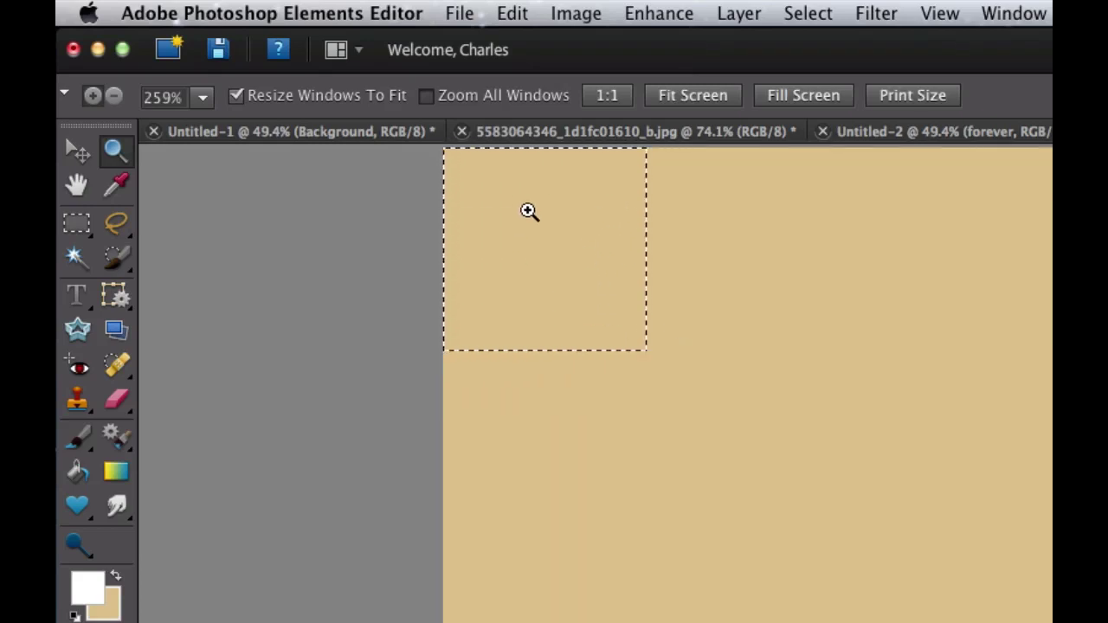
- Fill the square selection with White in Normal mode at 100% opacity, and deselect it
{"action": "left_click", "coordinate": [462, 12]}
{"action": "mouse_move", "coordinate": [514, 10]}
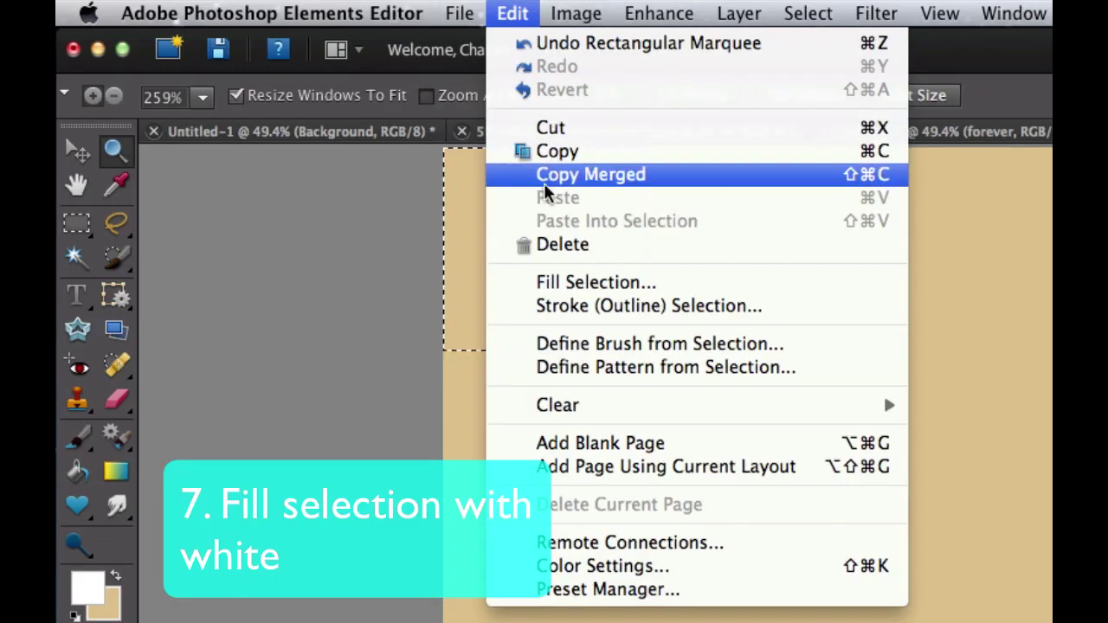
{"action": "left_click", "coordinate": [547, 284]}
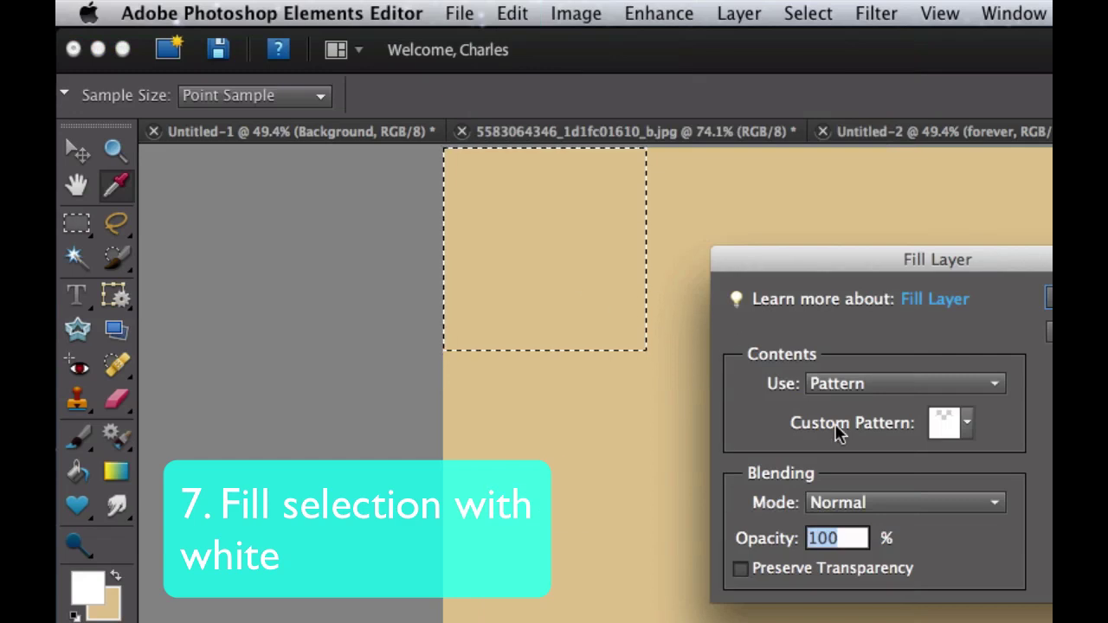
{"action": "left_click", "coordinate": [869, 384]}
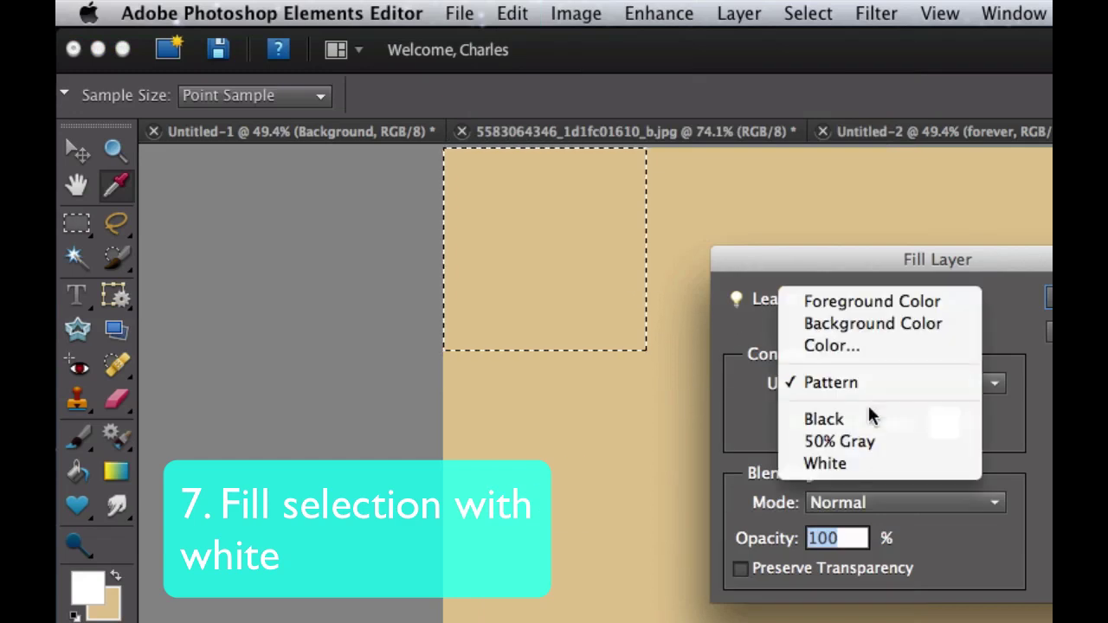
{"action": "left_click", "coordinate": [864, 462]}
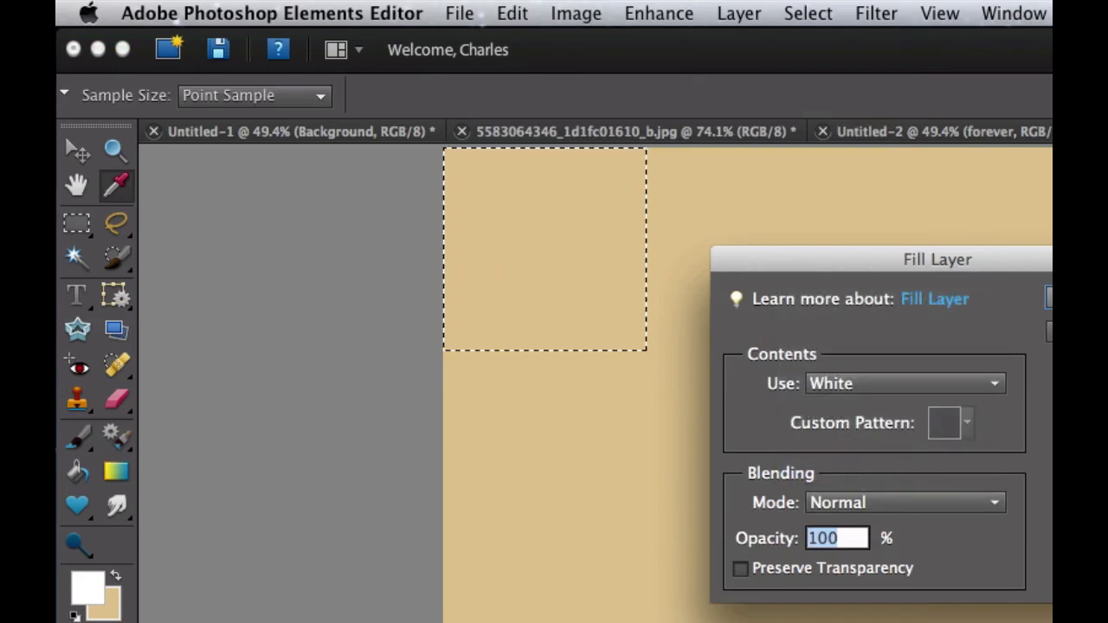
{"action": "key", "text": "Return"}
{"action": "key", "text": "z"}
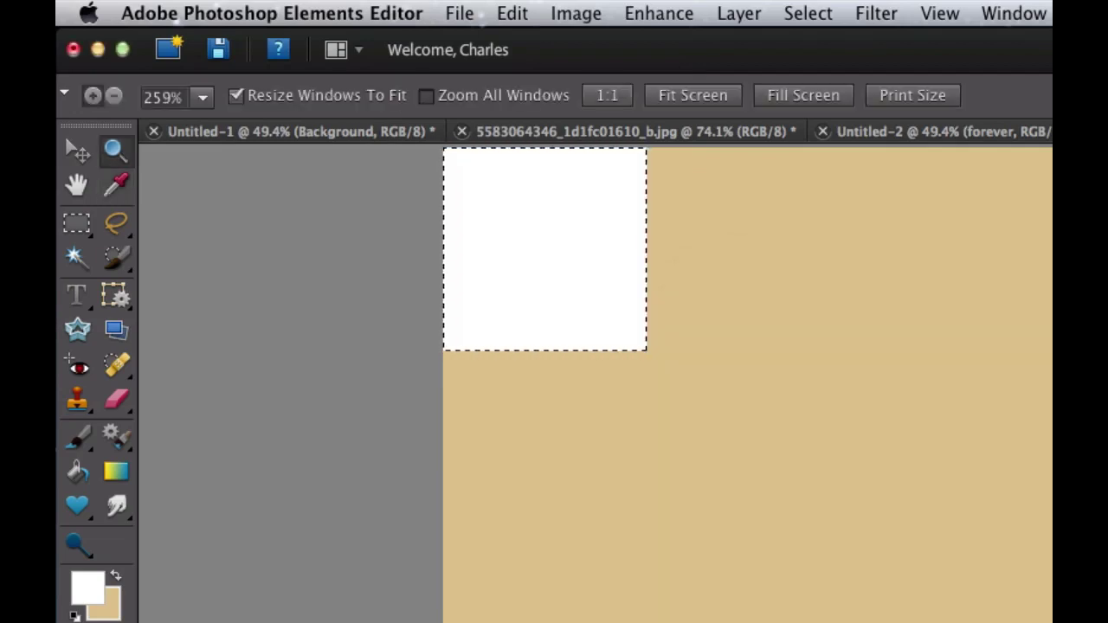
{"action": "left_click", "coordinate": [808, 13]}
{"action": "key", "text": "super+d"}
- Cut a semicircular notch into the white square's top edge with a horizontally centered 52 x 52 px elliptical selection, and deselect
{"action": "left_click", "coordinate": [77, 225]}
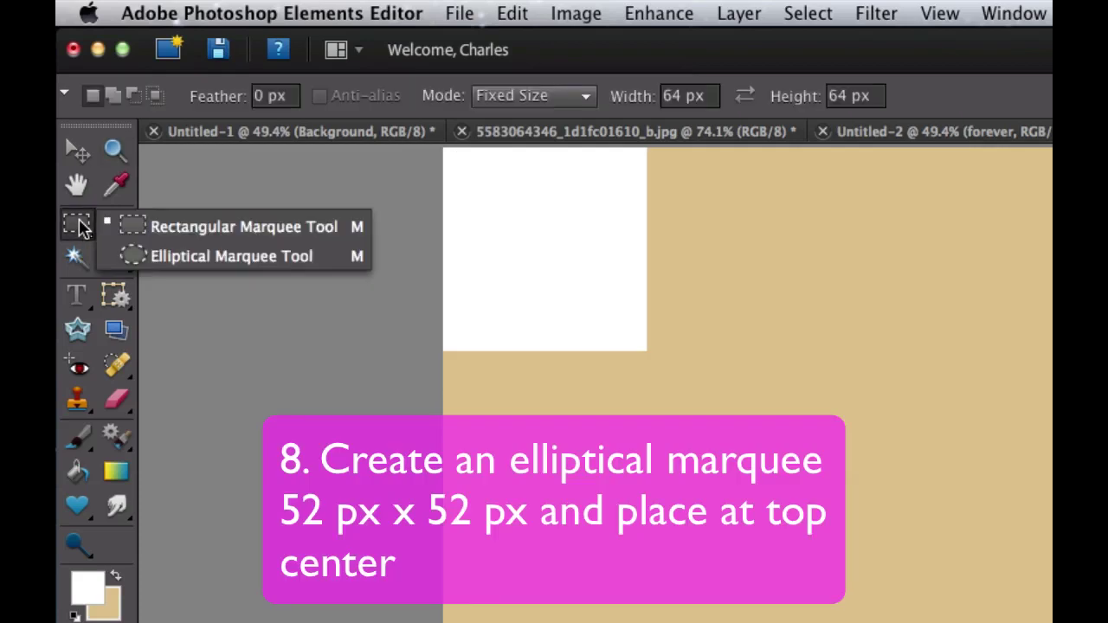
{"action": "left_click", "coordinate": [161, 256]}
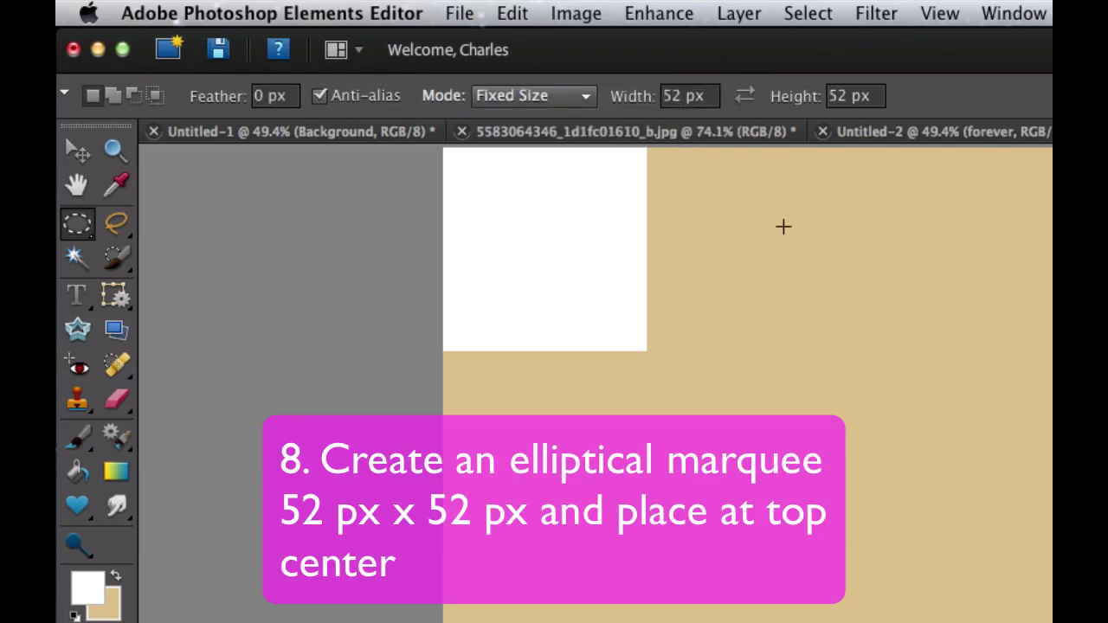
{"action": "left_click", "coordinate": [520, 229]}
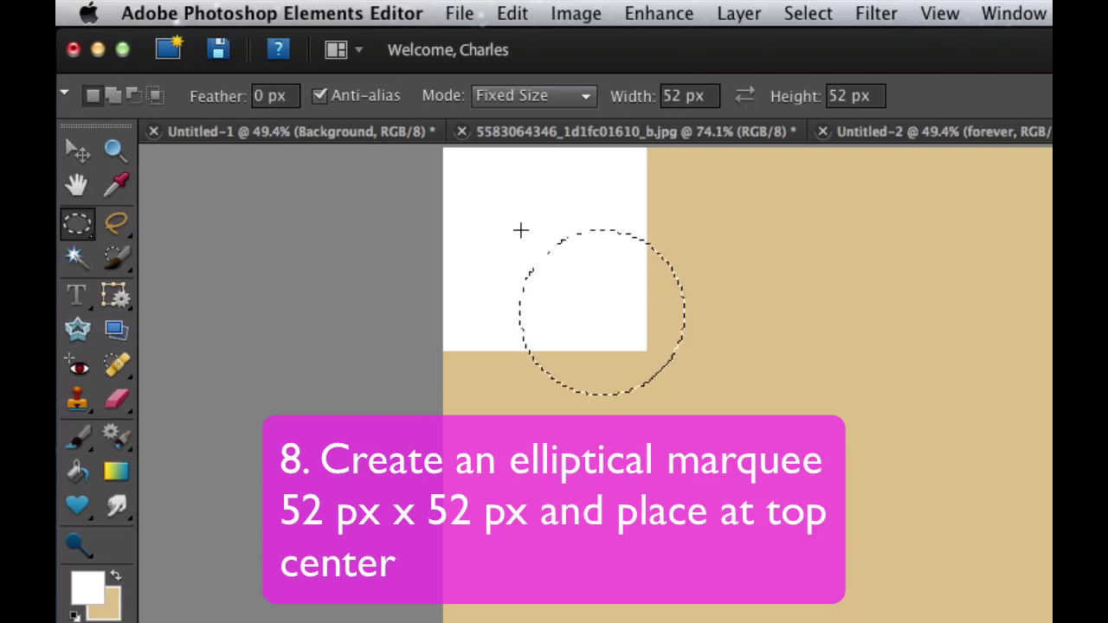
{"action": "left_click_drag", "start_coordinate": [596, 296], "coordinate": [549, 225]}
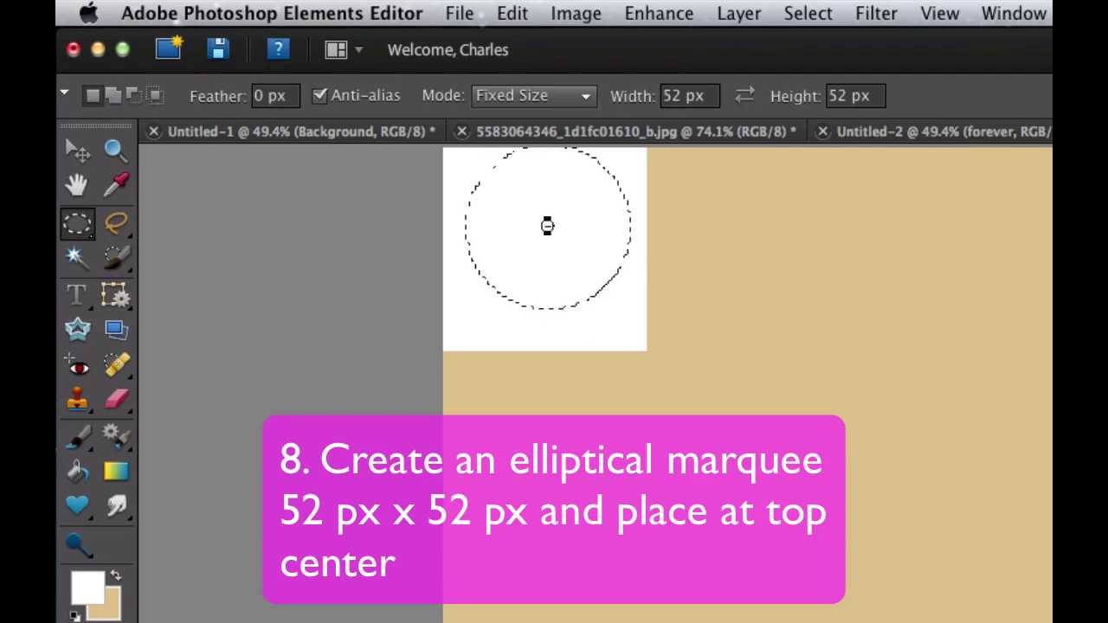
{"action": "key", "text": "Up"}
{"action": "key", "text": "Up"}
{"action": "key", "text": "Up"}
{"action": "key", "text": "Up"}
{"action": "key", "text": "Up"}
{"action": "key", "text": "Up"}
{"action": "key", "text": "Up"}
{"action": "key", "text": "Up"}
{"action": "key", "text": "Up"}
{"action": "key", "text": "Up"}
{"action": "key", "text": "Up"}
{"action": "key", "text": "Up"}
{"action": "key", "text": "Up"}
{"action": "key", "text": "Up"}
{"action": "key", "text": "Up"}
{"action": "key", "text": "Up"}
{"action": "key", "text": "Up"}
{"action": "key", "text": "Up"}
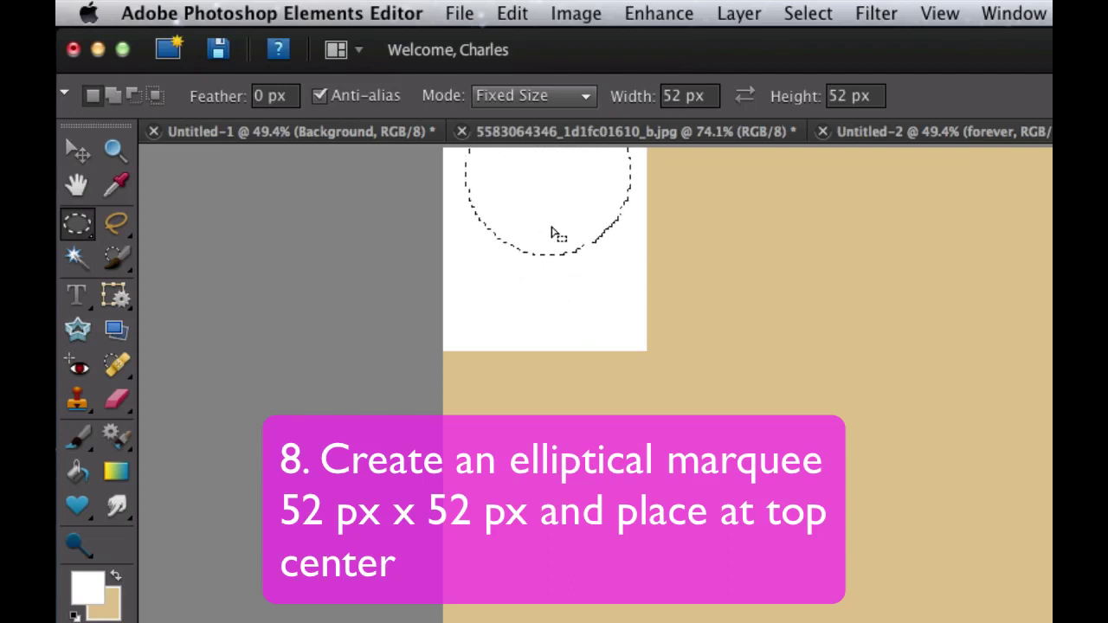
{"action": "key", "text": "Up"}
{"action": "key", "text": "Up"}
{"action": "key", "text": "Up"}
{"action": "key", "text": "Up"}
{"action": "key", "text": "Up"}
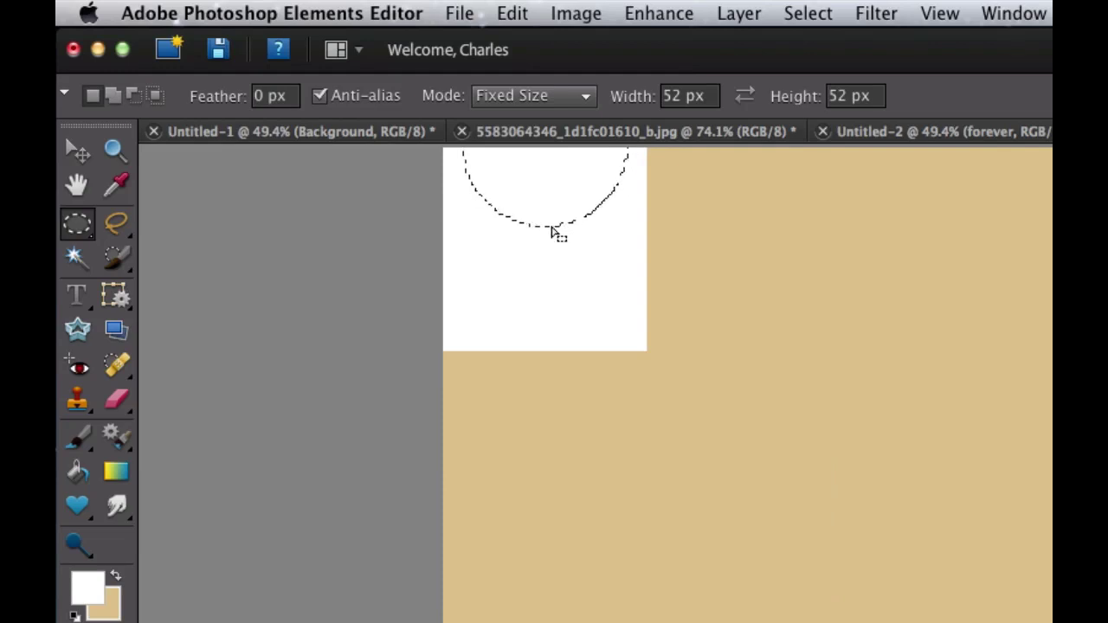
{"action": "key", "text": "BackSpace"}
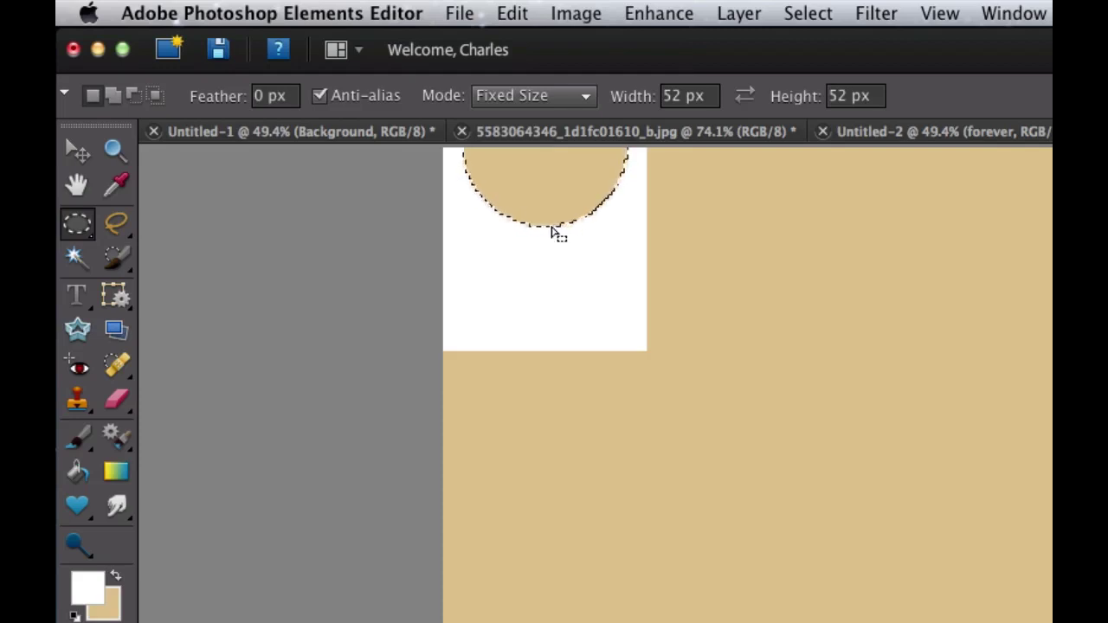
{"action": "key", "text": "super+d"}
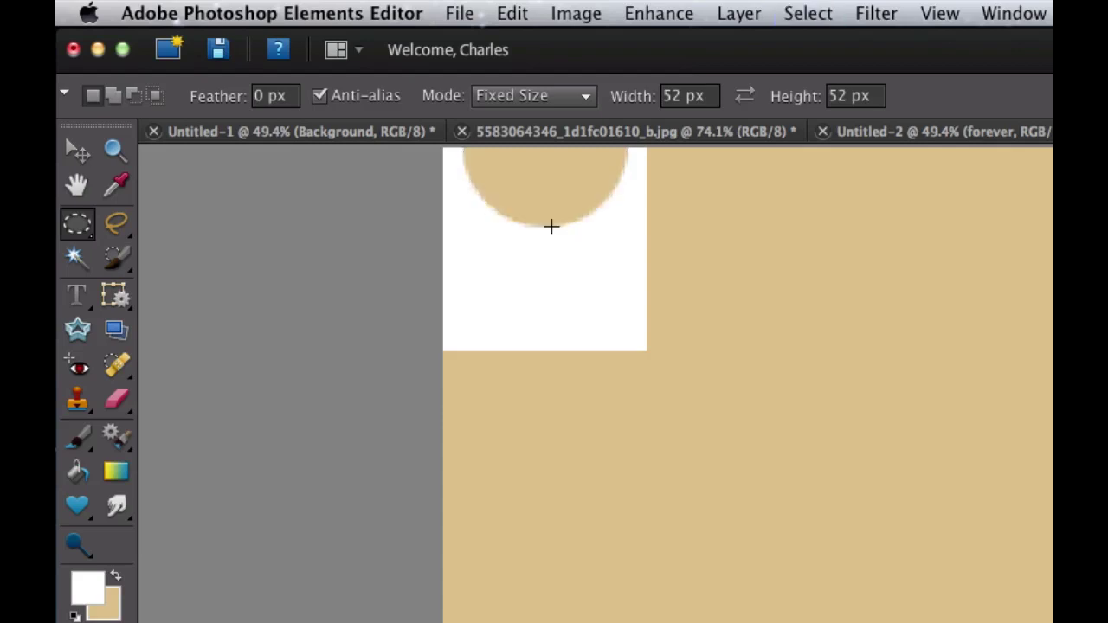
- Select the whole notched square with a 64 x 64 px rectangular selection from the canvas's top-left corner, and hide the Background layer
{"action": "scroll", "coordinate": [397, 292], "scroll_direction": "up", "scroll_amount": 3}
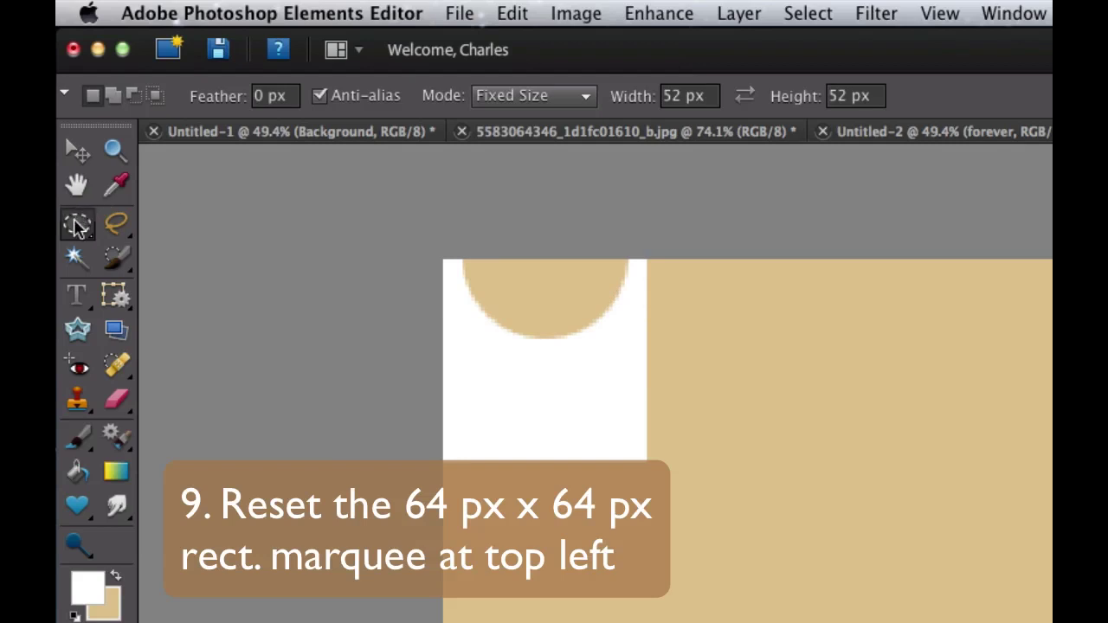
{"action": "left_click_drag", "start_coordinate": [76, 227], "coordinate": [170, 232]}
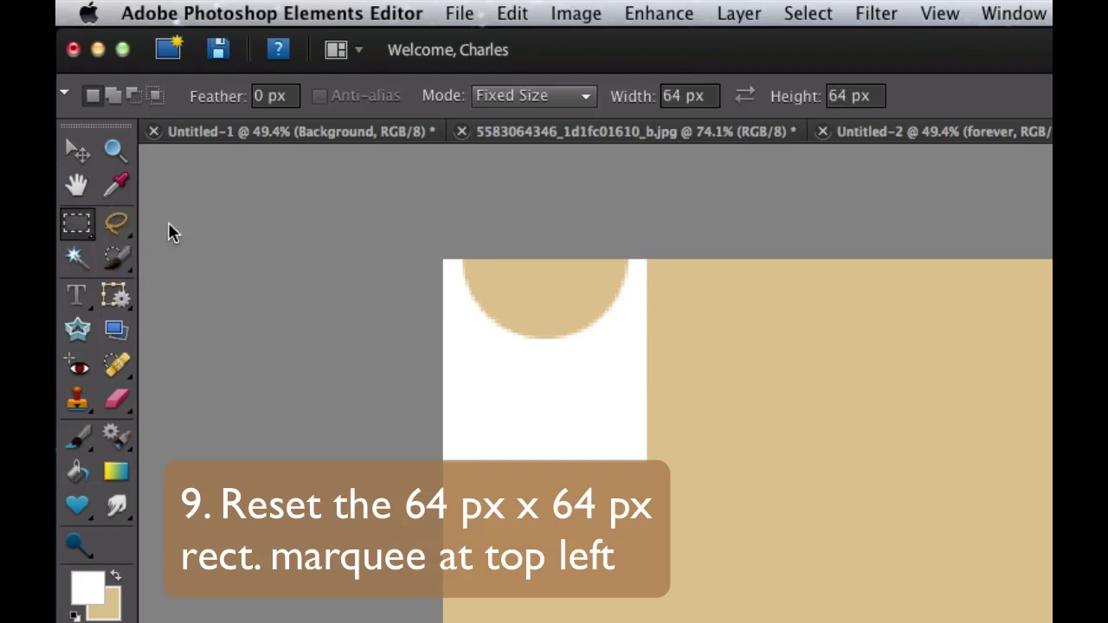
{"action": "left_click", "coordinate": [441, 258]}
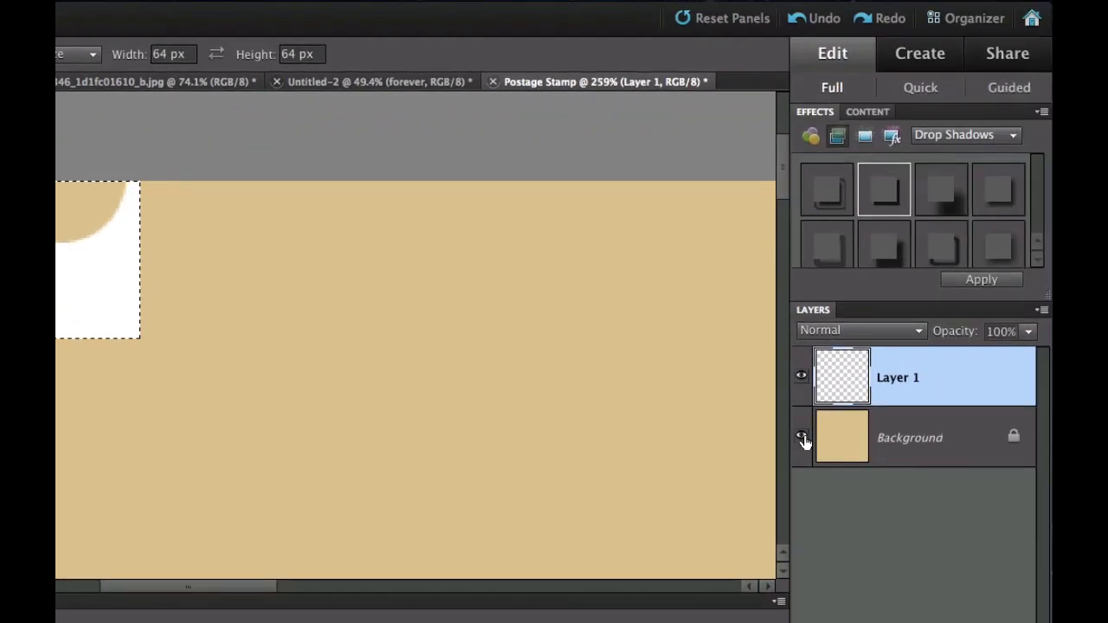
{"action": "left_click", "coordinate": [802, 438]}
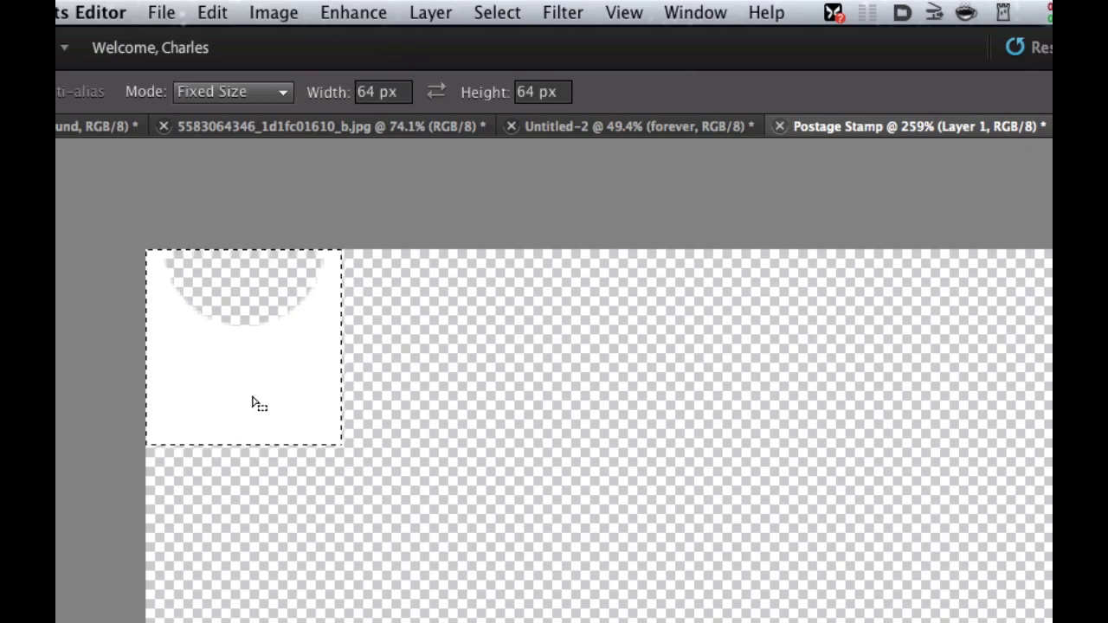
- Define a pattern named Perforation from the selected notched square, and deselect
{"action": "left_click", "coordinate": [212, 10]}
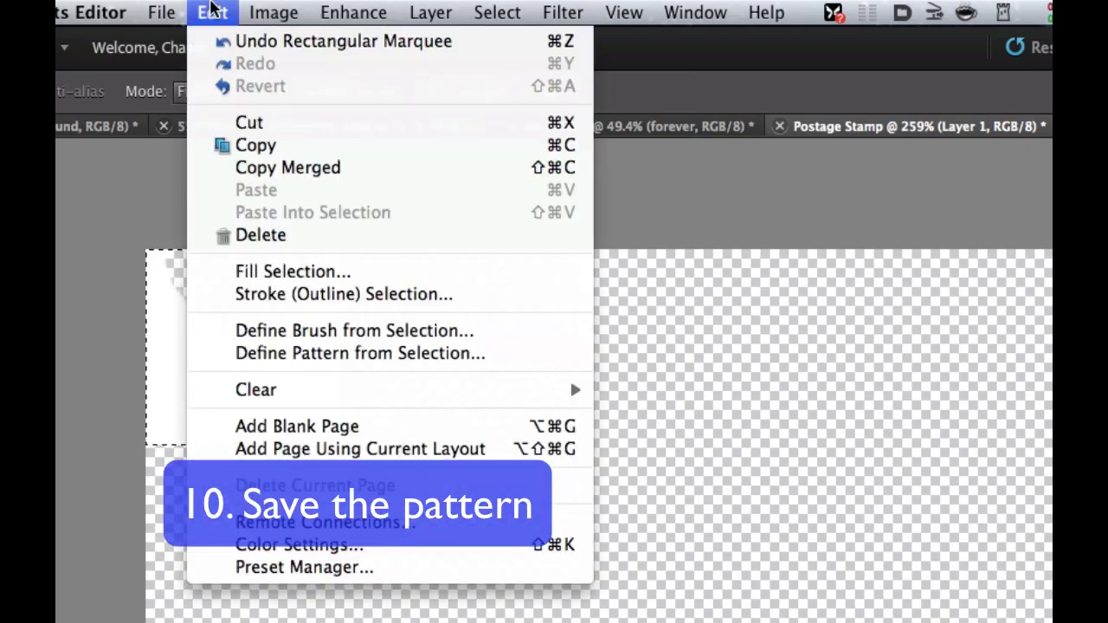
{"action": "left_click", "coordinate": [262, 353]}
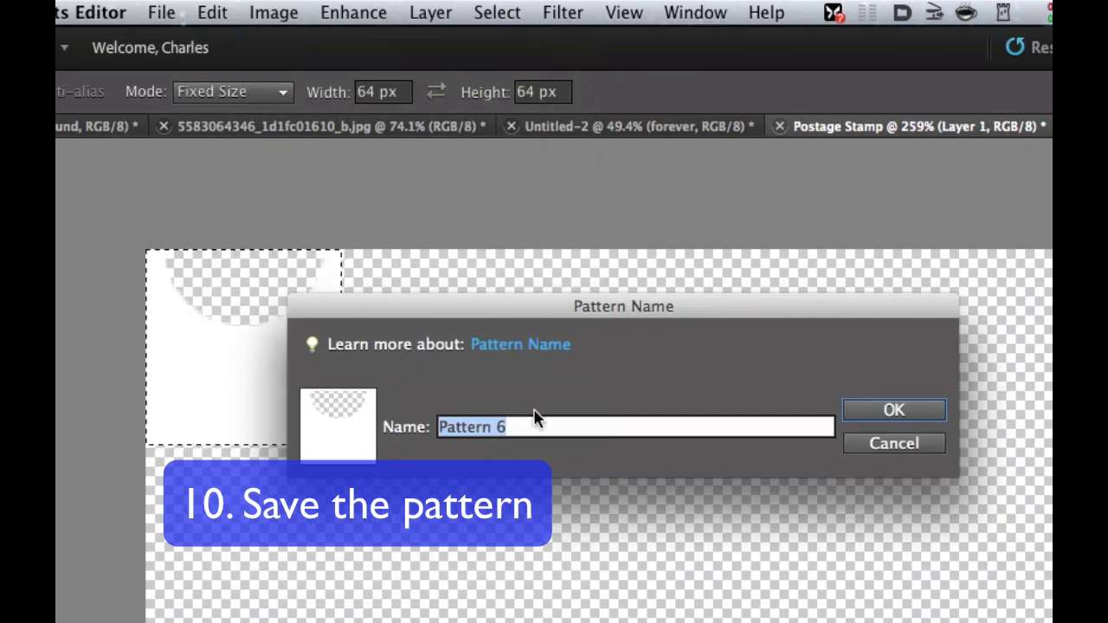
{"action": "type", "text": "Perforation"}
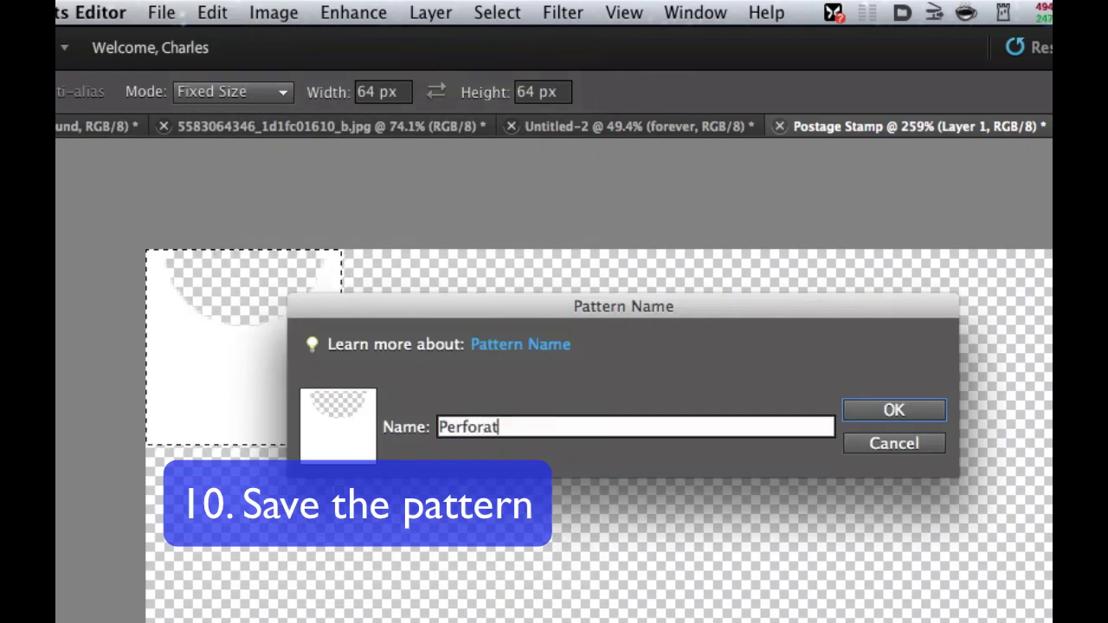
{"action": "left_click", "coordinate": [874, 419]}
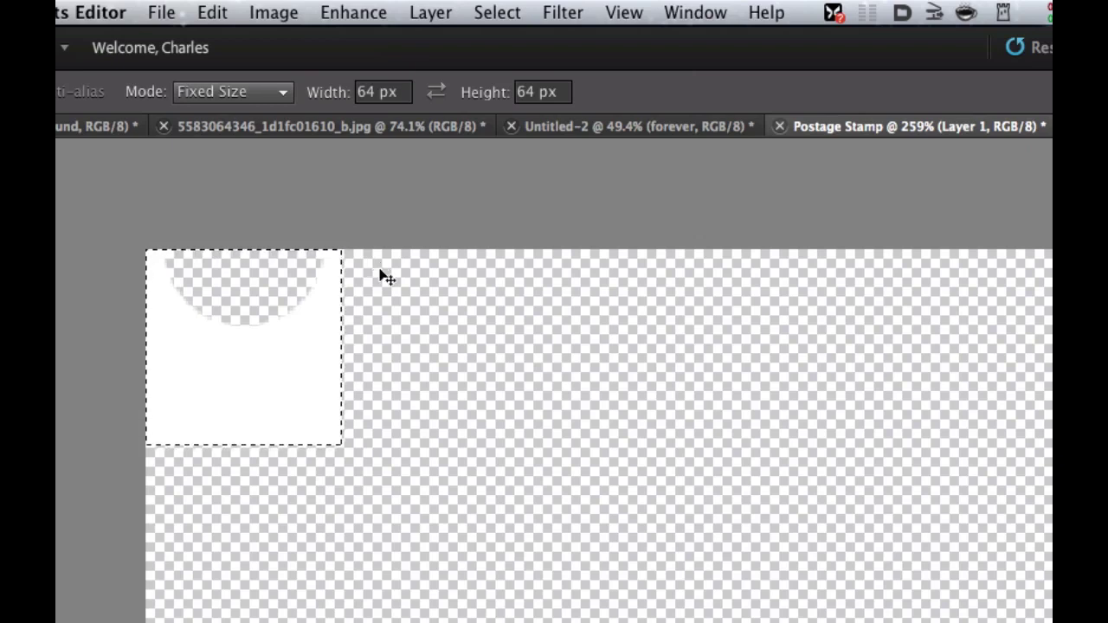
{"action": "key", "text": "super+d"}
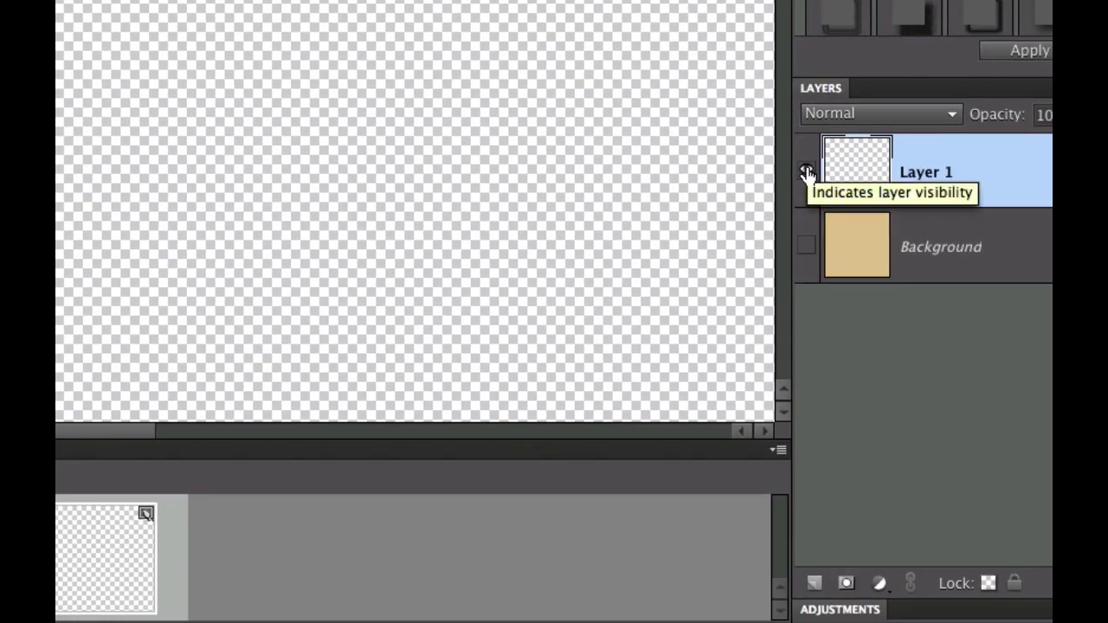
- Hide Layer 1, create a new layer, and place a fixed 640 x 64 px rectangular selection in the canvas's top-left corner
{"action": "left_click", "coordinate": [807, 172]}
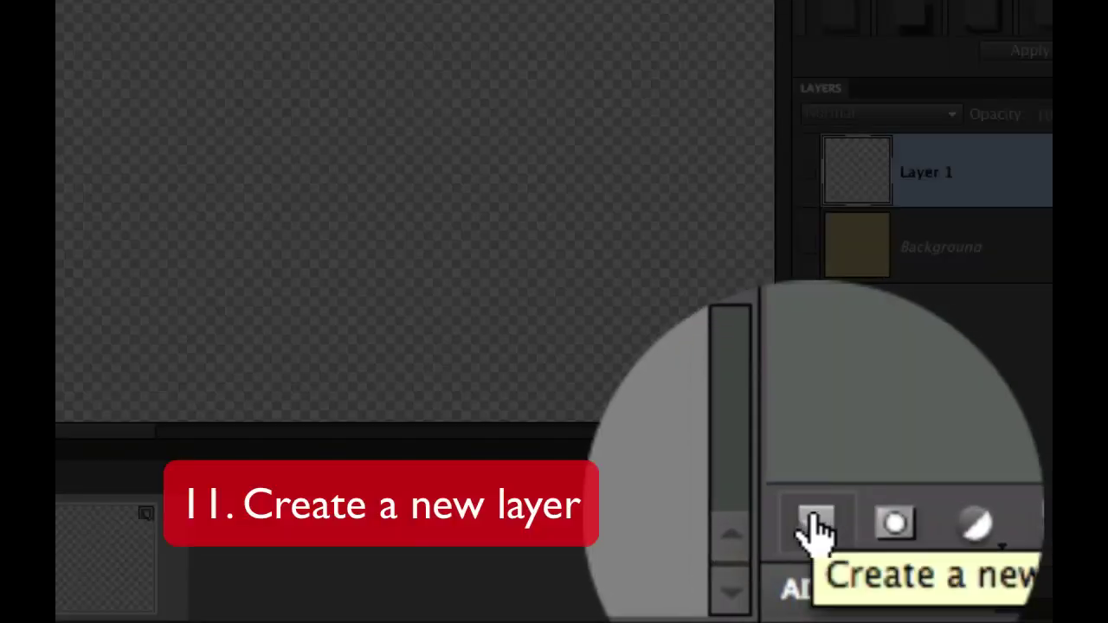
{"action": "left_click", "coordinate": [813, 584]}
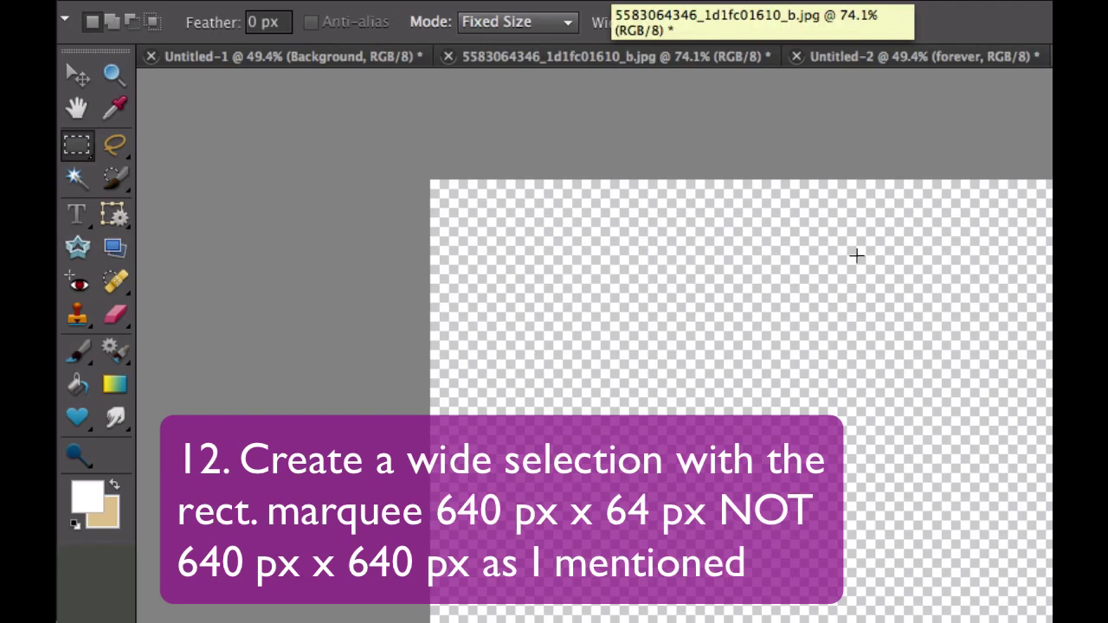
{"action": "left_click", "coordinate": [427, 178]}
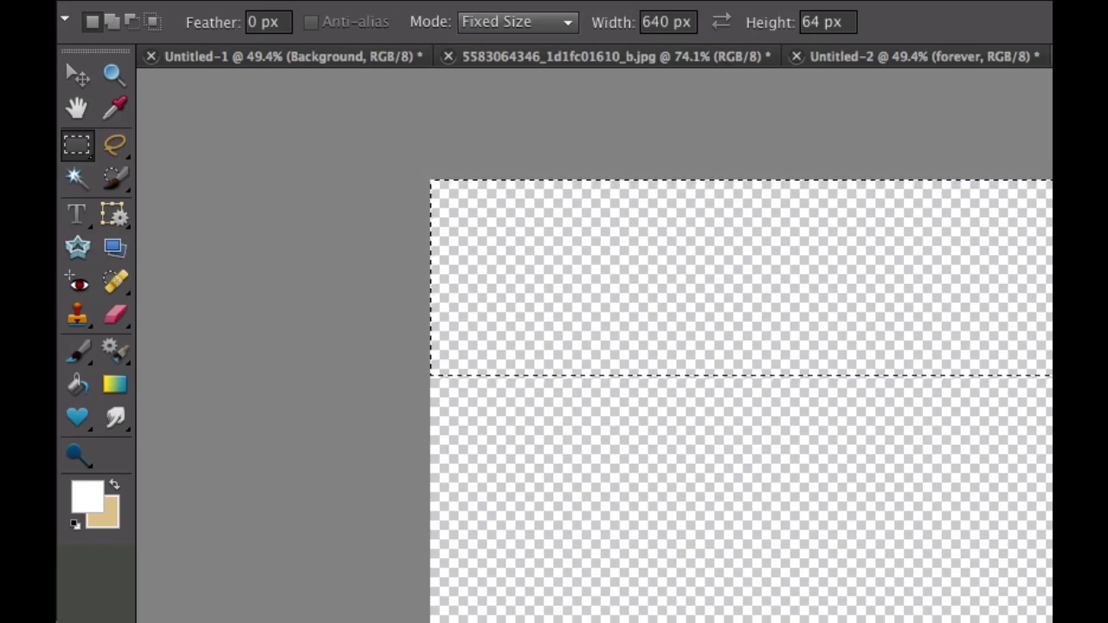
- Fill the wide selection with the Perforation pattern in Normal mode at 100% opacity, and deselect it
{"action": "left_click", "coordinate": [502, 0]}
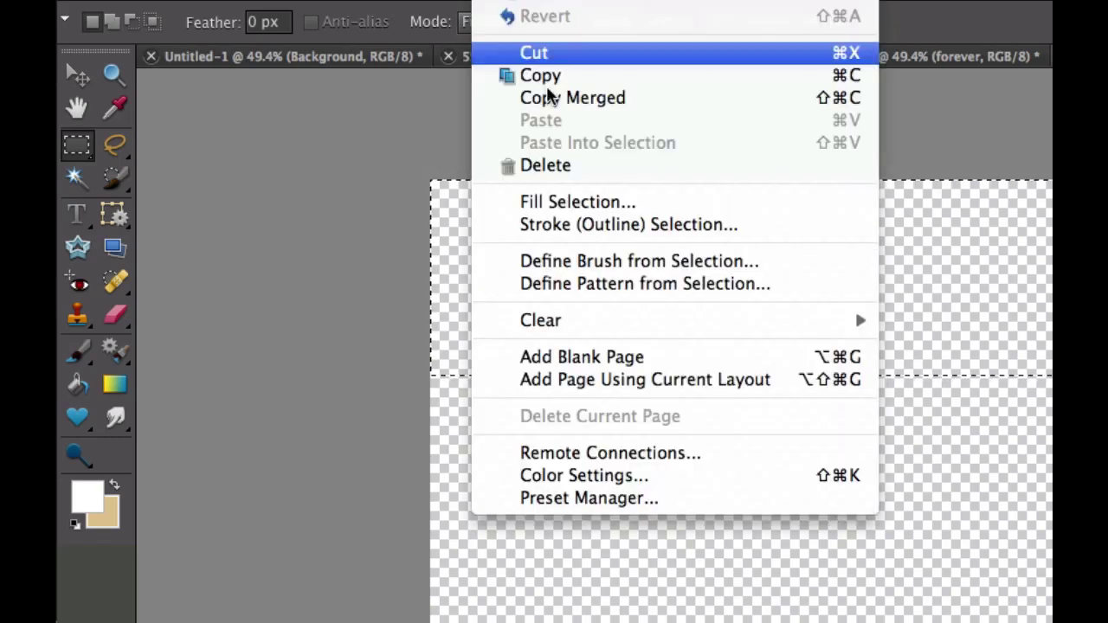
{"action": "left_click", "coordinate": [564, 201]}
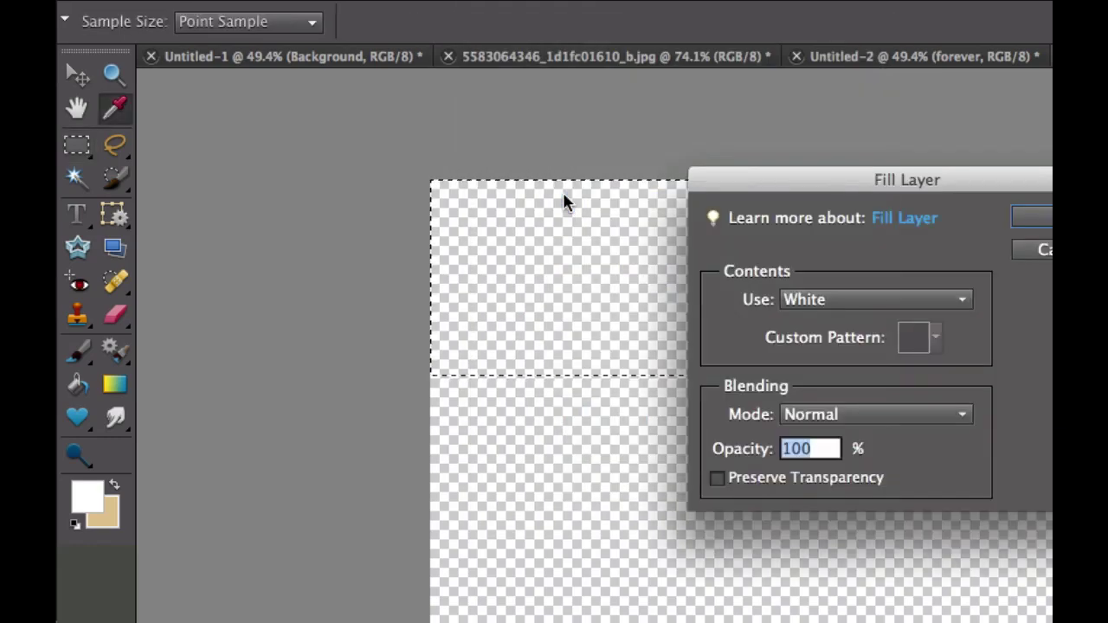
{"action": "left_click", "coordinate": [807, 308]}
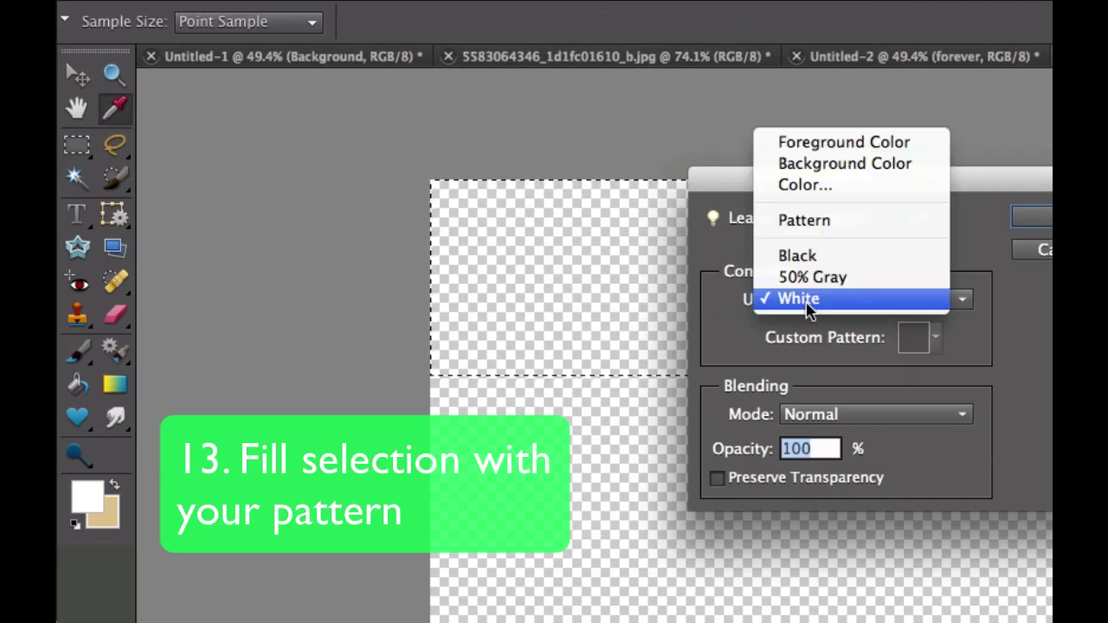
{"action": "left_click", "coordinate": [825, 226]}
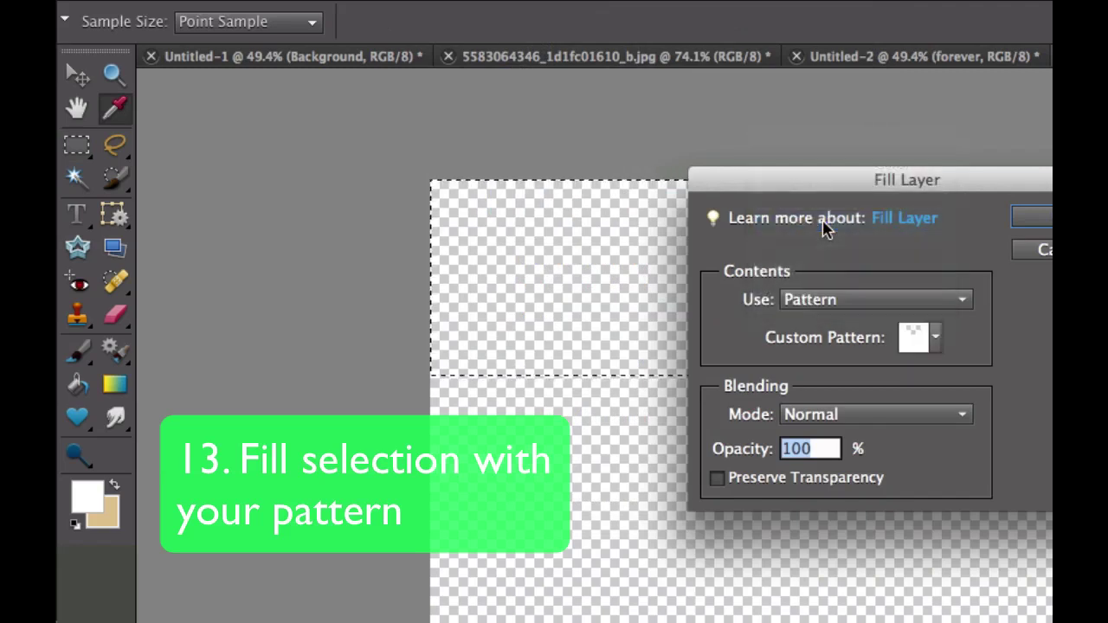
{"action": "left_click", "coordinate": [936, 339]}
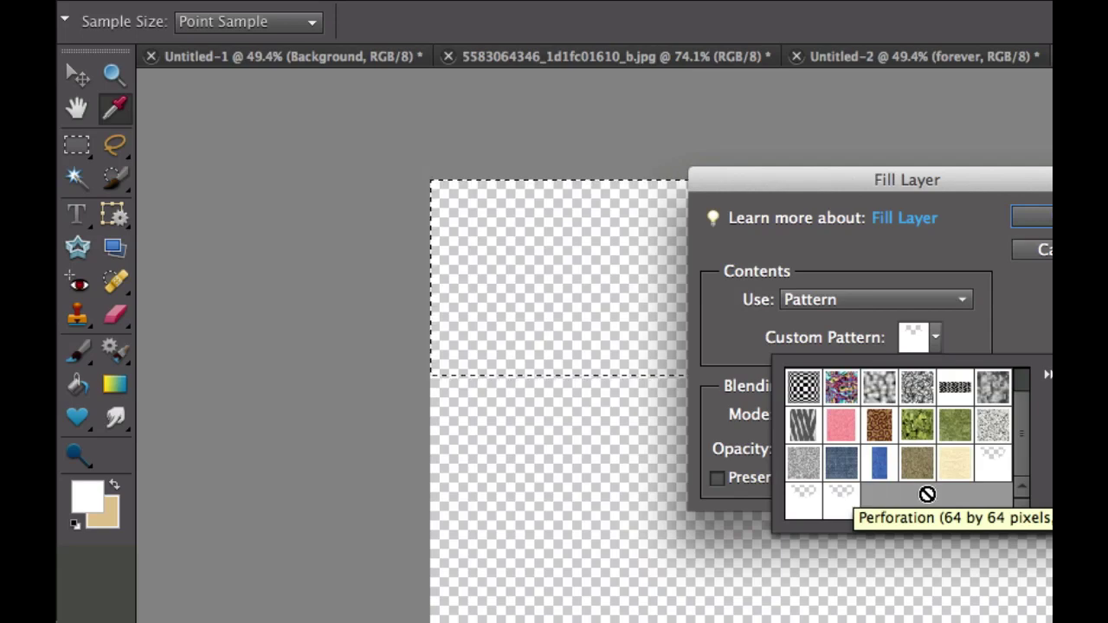
{"action": "left_click", "coordinate": [1017, 298]}
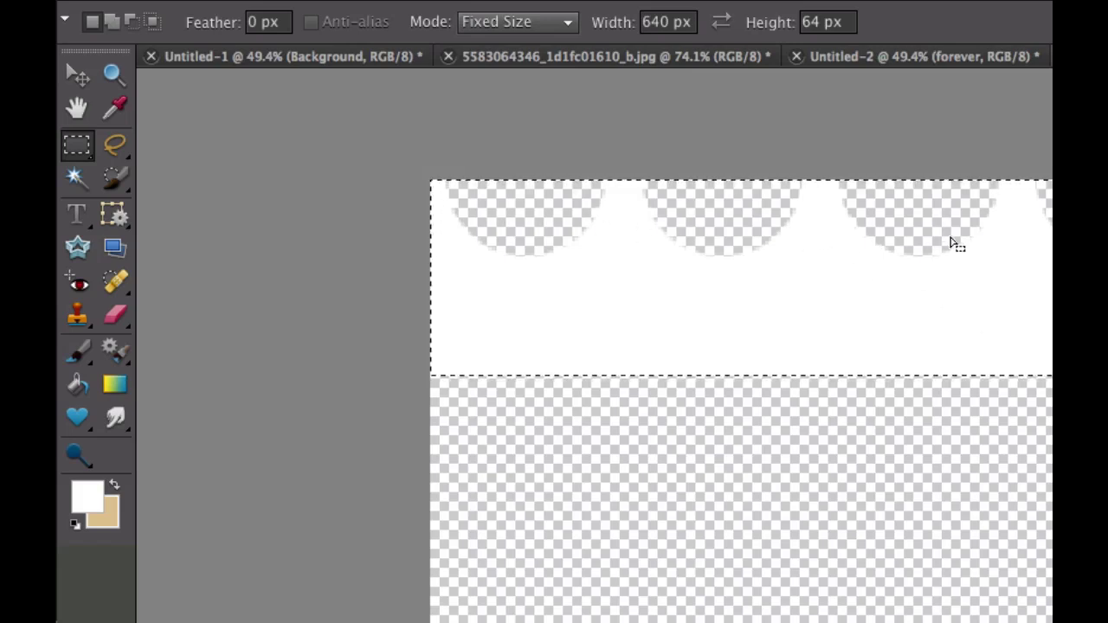
{"action": "key", "text": "super+d"}
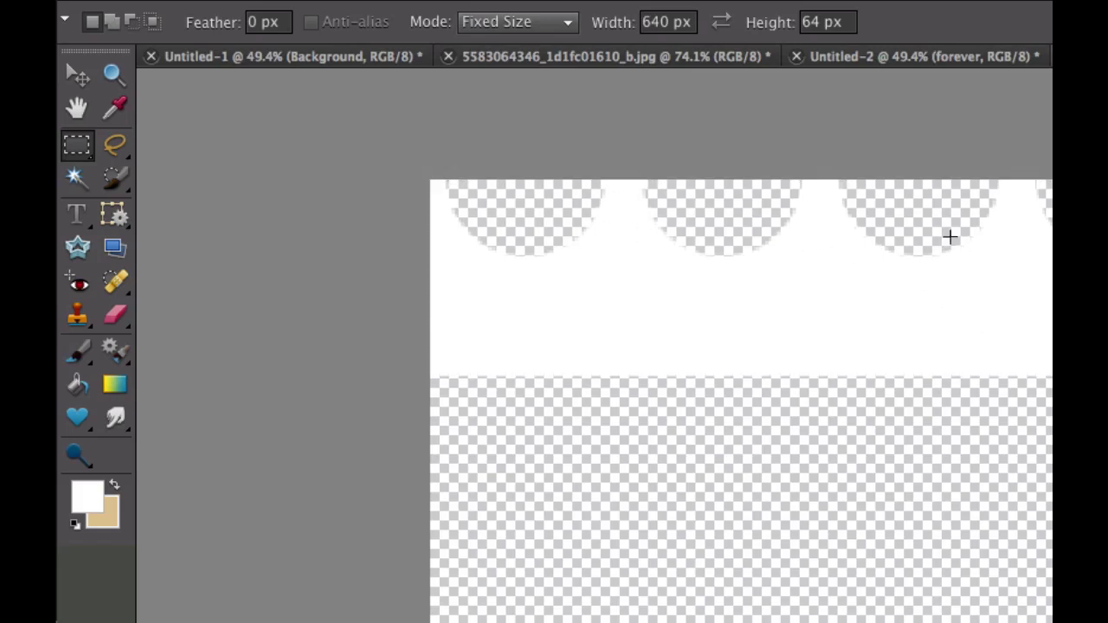
- Show the Background layer again and duplicate the perforated strip's layer, Layer 2, three times
{"action": "scroll", "coordinate": [636, 433], "scroll_direction": "right", "scroll_amount": 10}
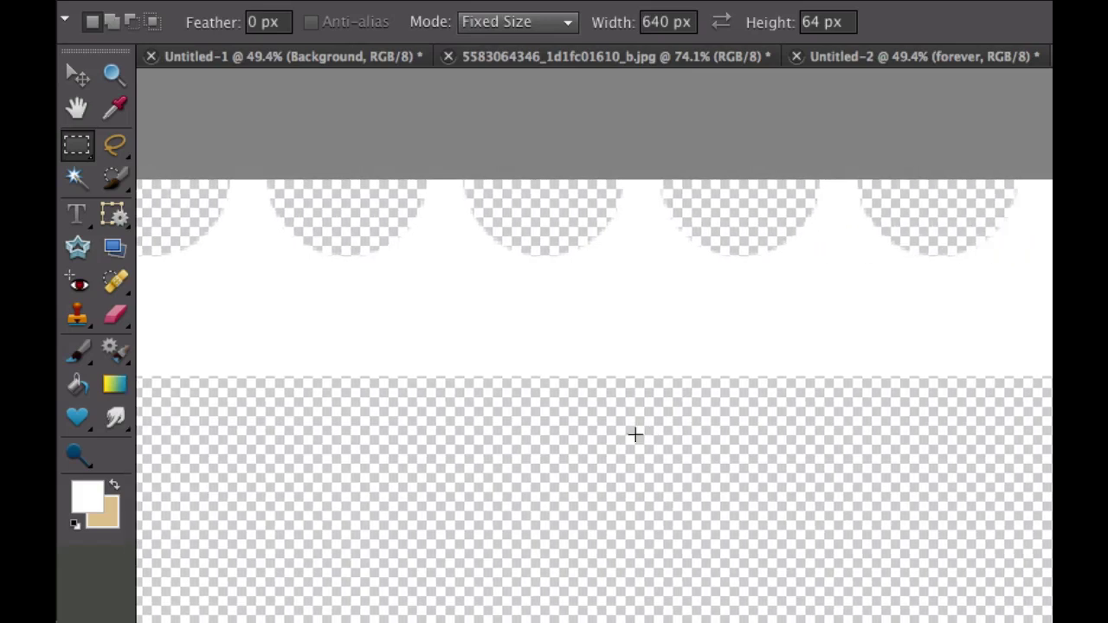
{"action": "scroll", "coordinate": [635, 434], "scroll_direction": "up", "scroll_amount": 3}
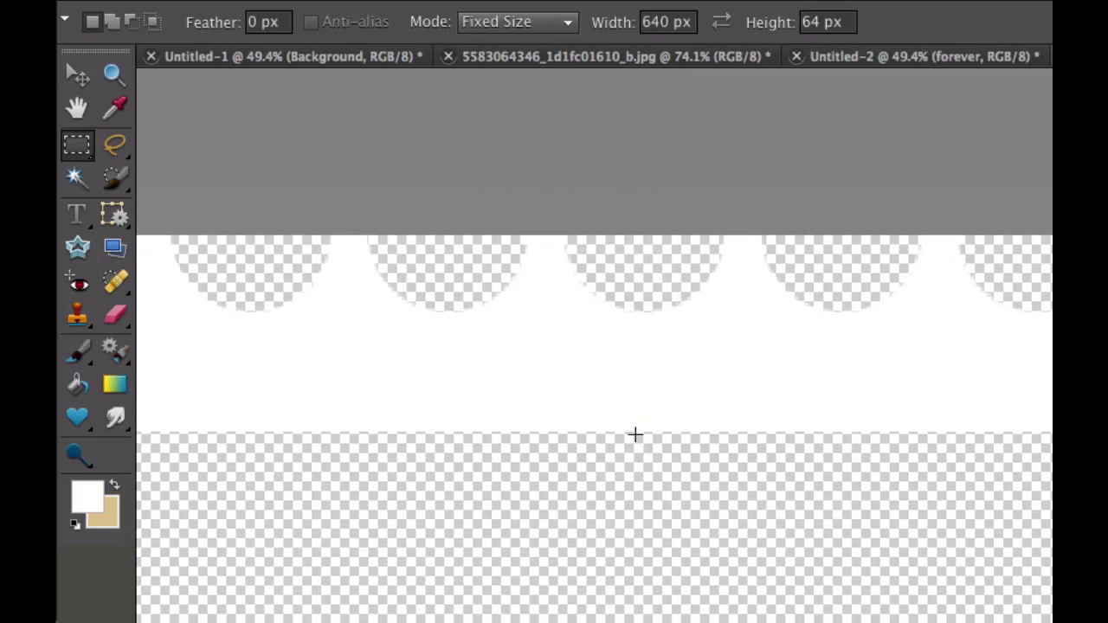
{"action": "right_click", "coordinate": [635, 433]}
{"action": "left_click", "coordinate": [551, 178]}
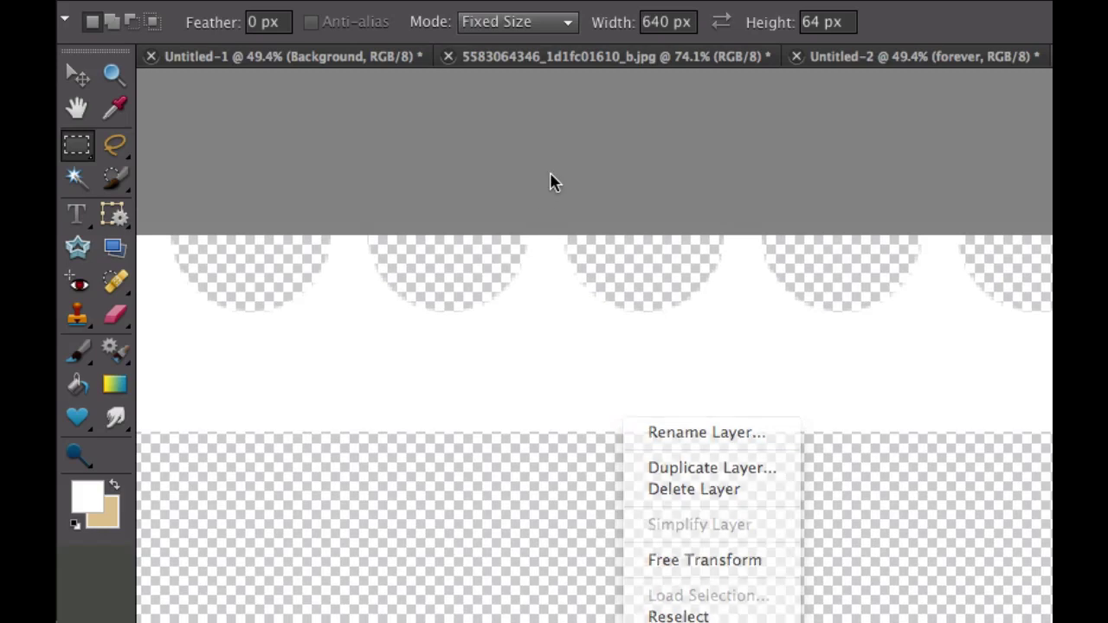
{"action": "scroll", "coordinate": [551, 178], "scroll_direction": "left", "scroll_amount": 8}
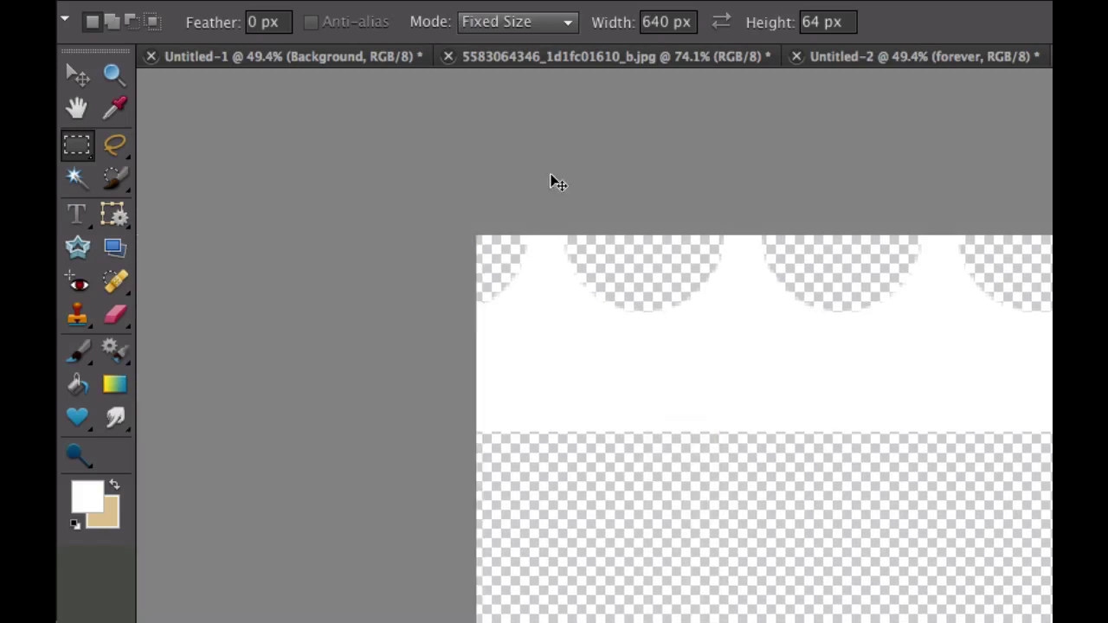
{"action": "scroll", "coordinate": [551, 178], "scroll_direction": "down", "scroll_amount": 7}
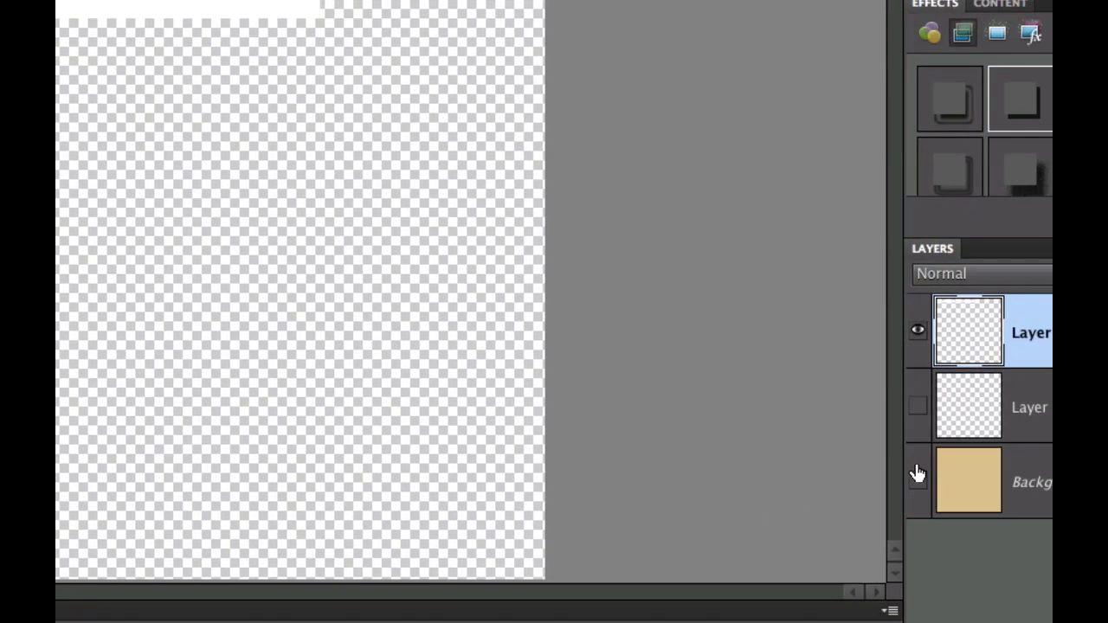
{"action": "left_click", "coordinate": [917, 483]}
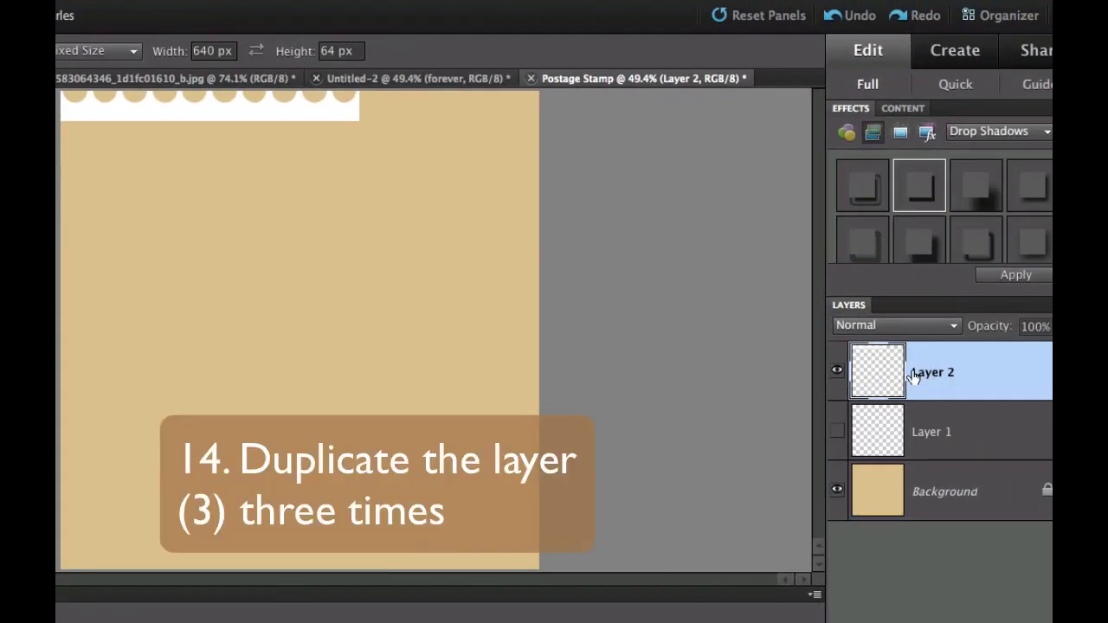
{"action": "key", "text": "super+j"}
{"action": "key", "text": "super+j"}
{"action": "key", "text": "super+j"}
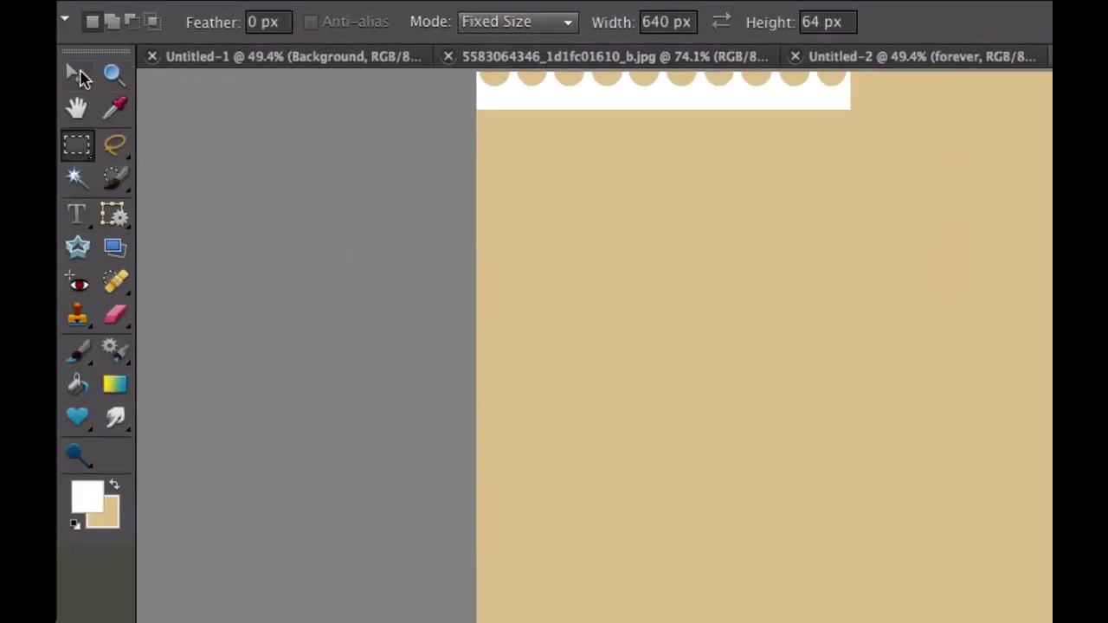
- Move one strip copy straight down to form the stamp's bottom edge, and a second copy out to the right side
{"action": "left_click", "coordinate": [78, 76]}
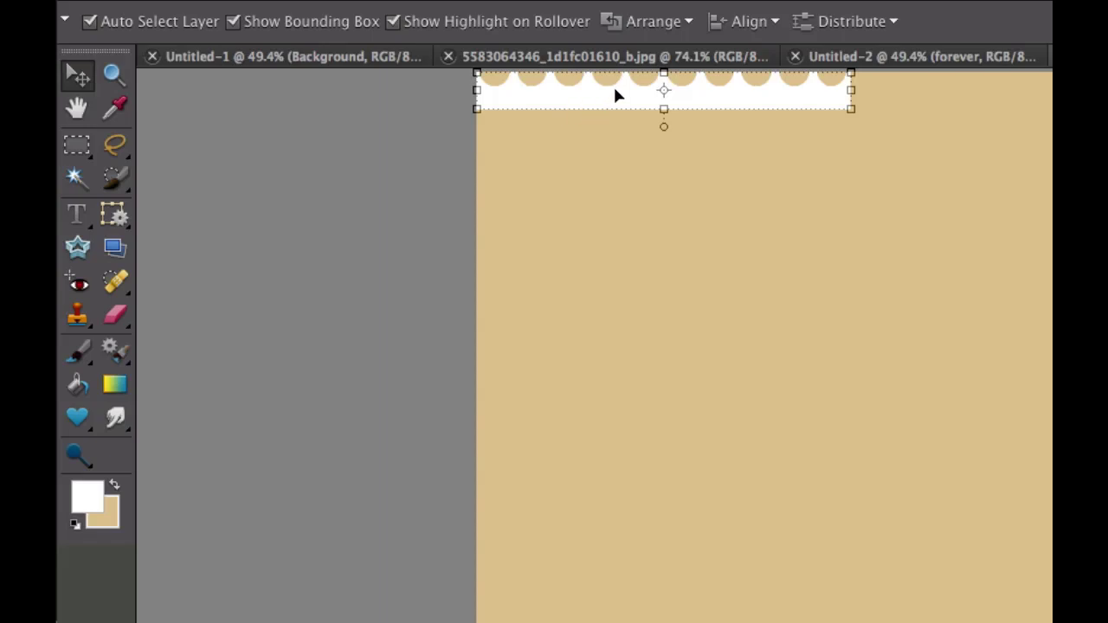
{"action": "left_click_drag", "start_coordinate": [614, 89], "coordinate": [596, 458]}
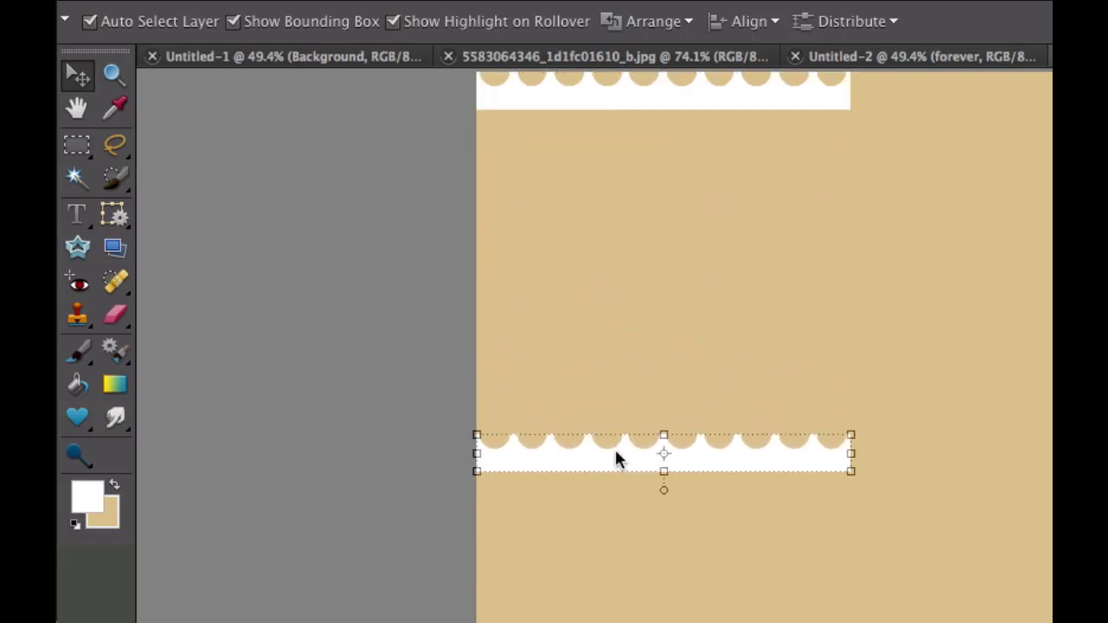
{"action": "left_click_drag", "start_coordinate": [606, 103], "coordinate": [886, 284]}
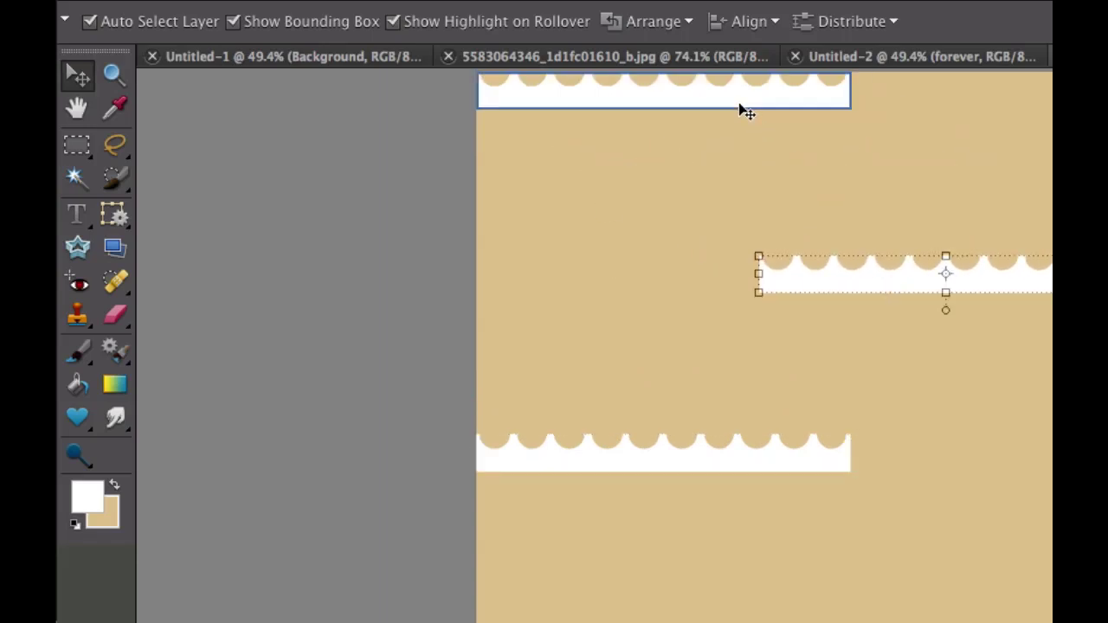
- Move the third strip copy leftward, rotate it a quarter turn counterclockwise, and align it vertically along the stamp's left edge
{"action": "left_click_drag", "start_coordinate": [742, 108], "coordinate": [531, 281]}
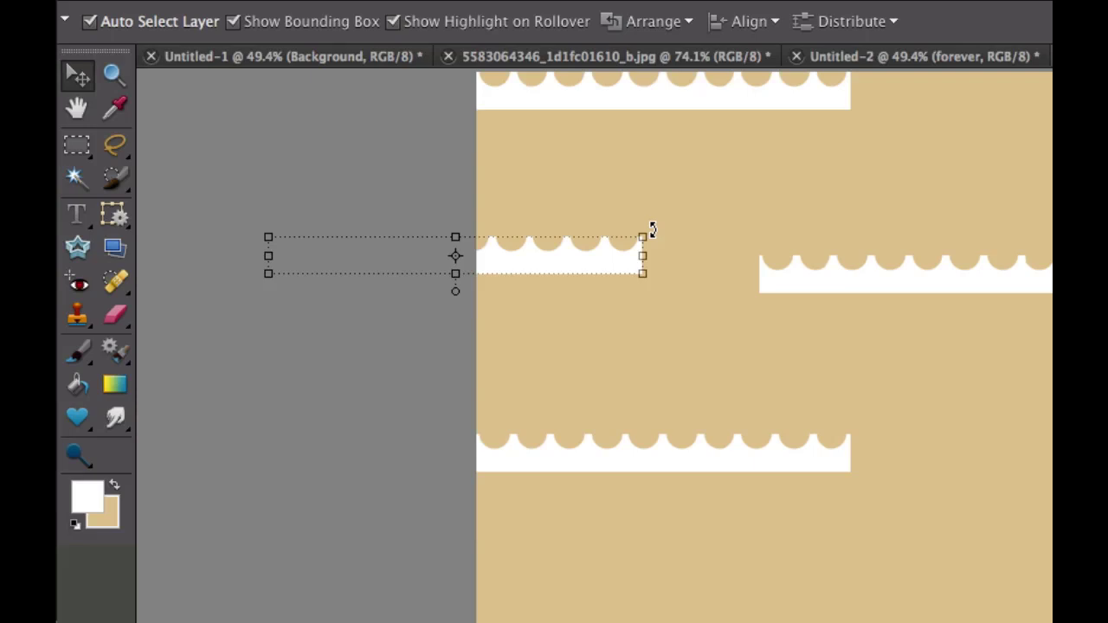
{"action": "left_click_drag", "start_coordinate": [652, 229], "coordinate": [491, 141]}
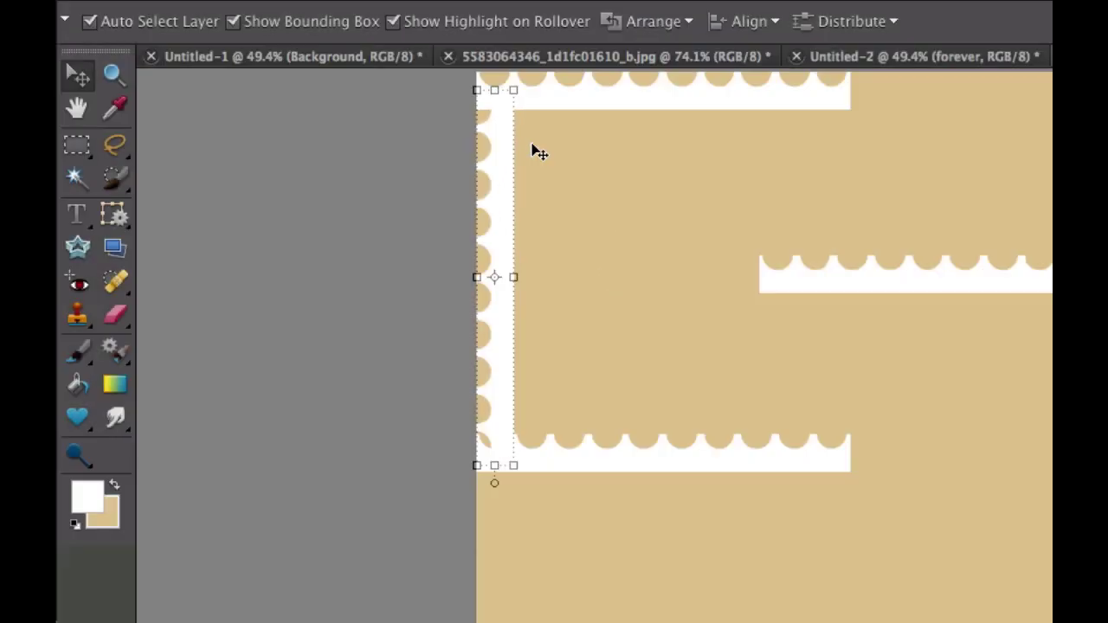
- Rotate the right-hand strip copy 90° and align it vertically between the right ends of the top and bottom strips
{"action": "left_click", "coordinate": [113, 76]}
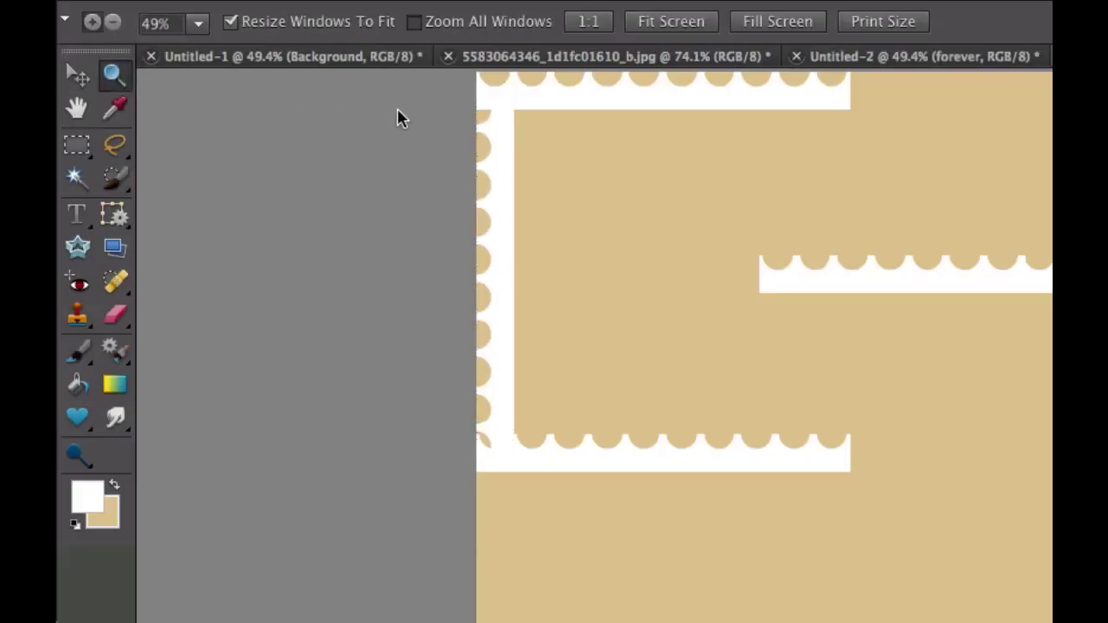
{"action": "left_click", "coordinate": [427, 173]}
{"action": "left_click", "coordinate": [554, 218]}
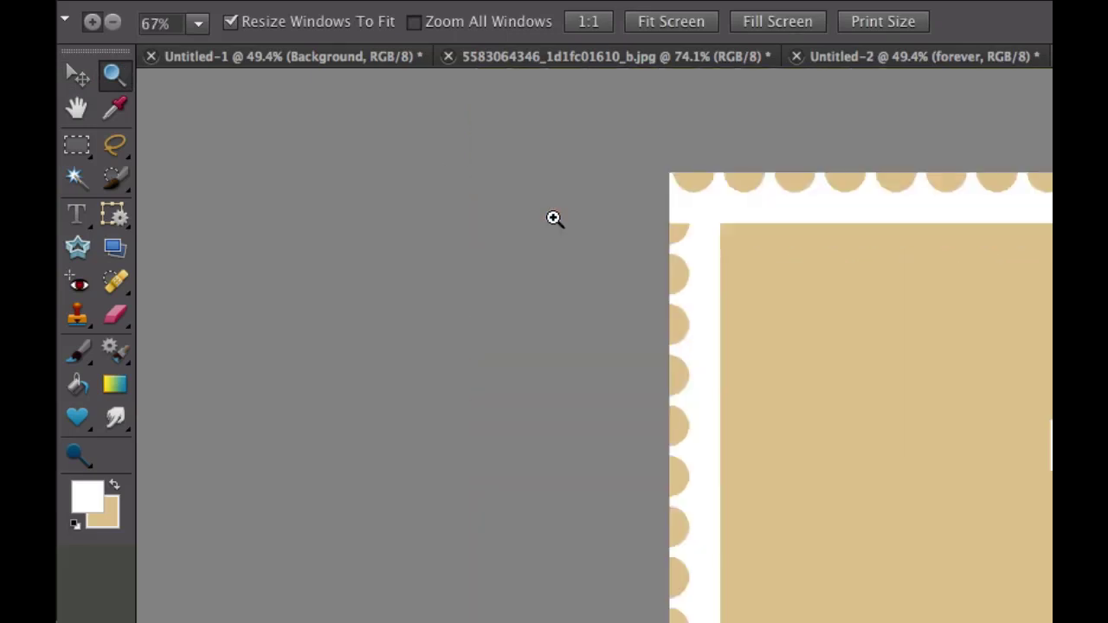
{"action": "scroll", "coordinate": [820, 356], "scroll_direction": "down", "scroll_amount": 3}
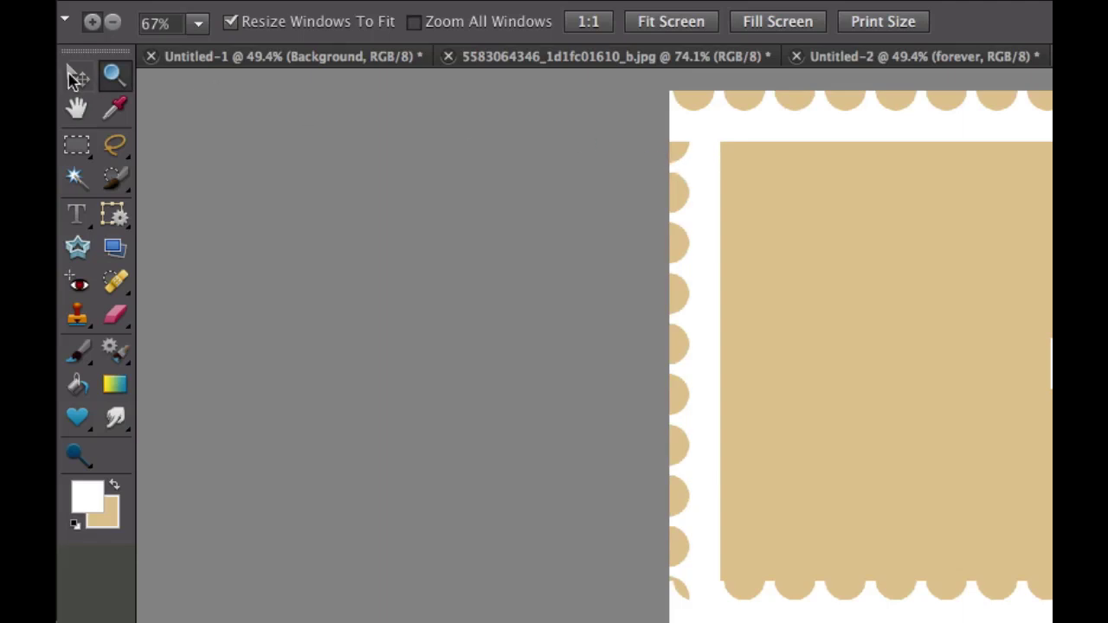
{"action": "left_click", "coordinate": [76, 75]}
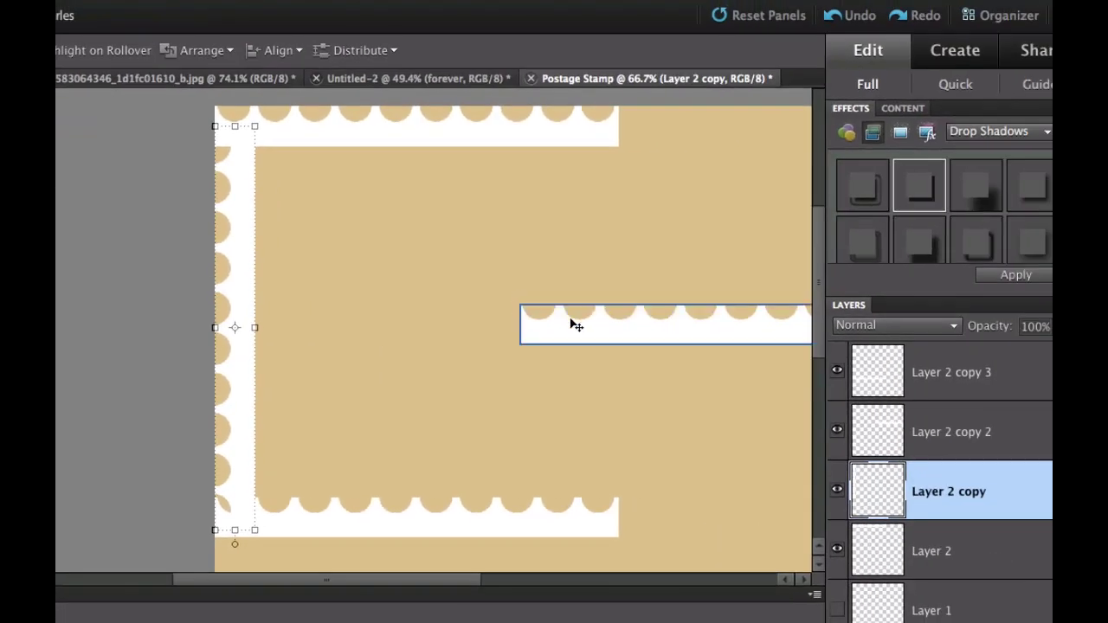
{"action": "left_click", "coordinate": [571, 325]}
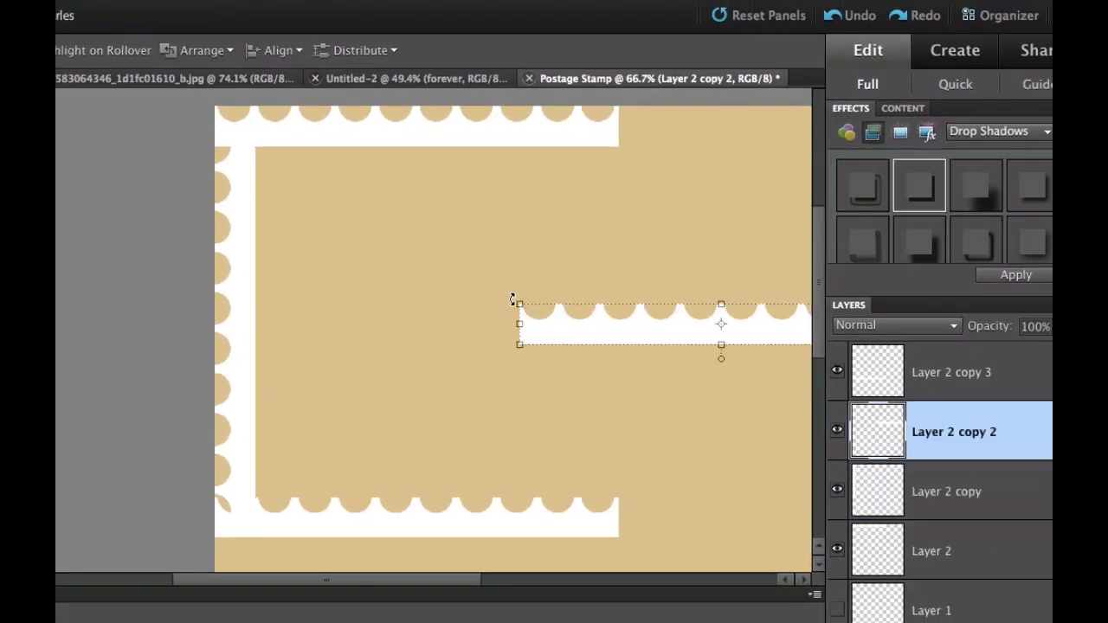
{"action": "left_click_drag", "start_coordinate": [511, 299], "coordinate": [597, 174]}
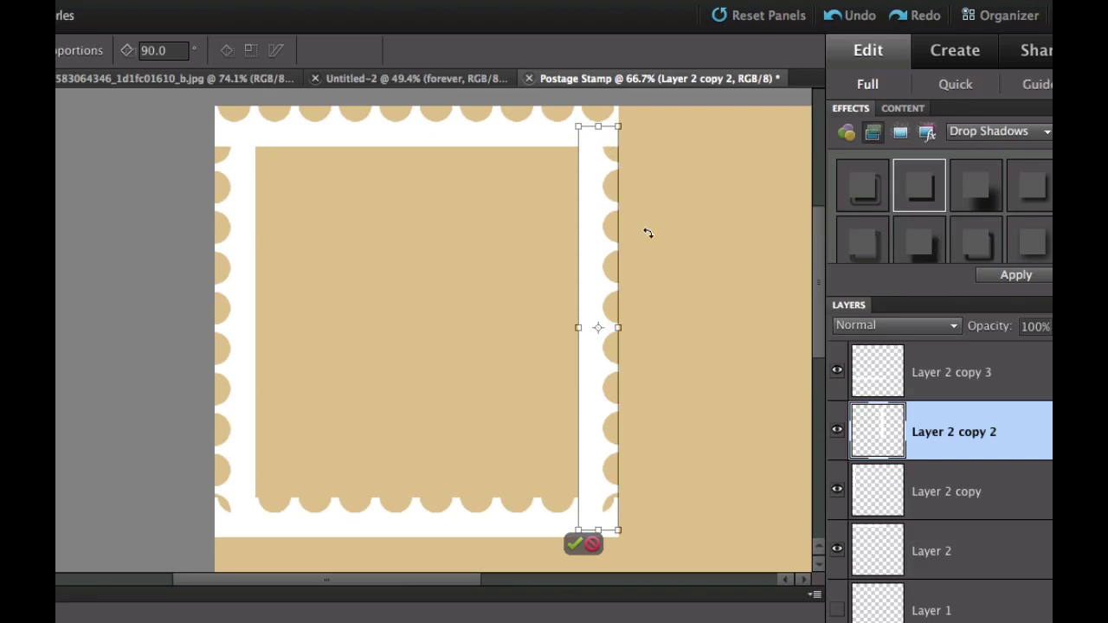
{"action": "left_click", "coordinate": [574, 544]}
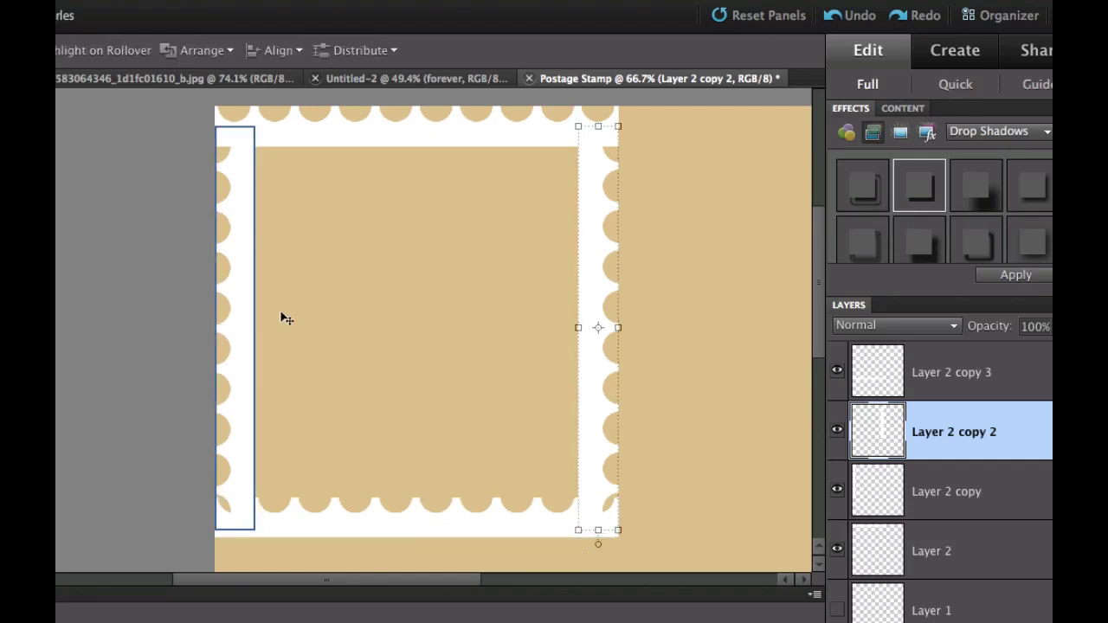
- Rotate the bottom perforated strip 180° so its scallops face outward, and align it flush with the lower ends of the side strips
{"action": "left_click", "coordinate": [474, 525]}
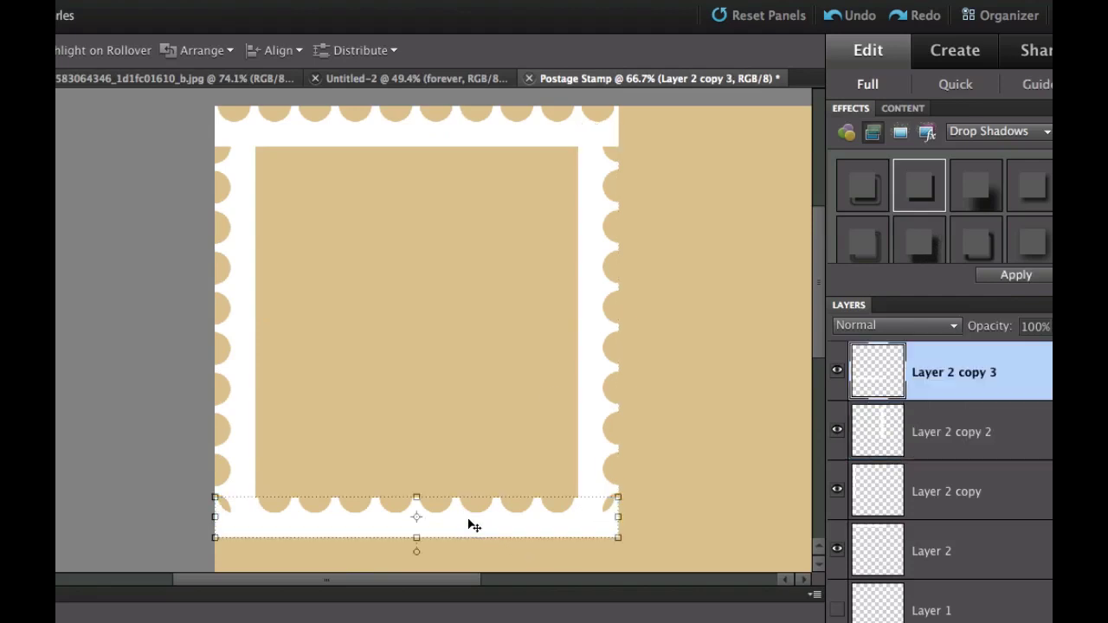
{"action": "left_click", "coordinate": [622, 492]}
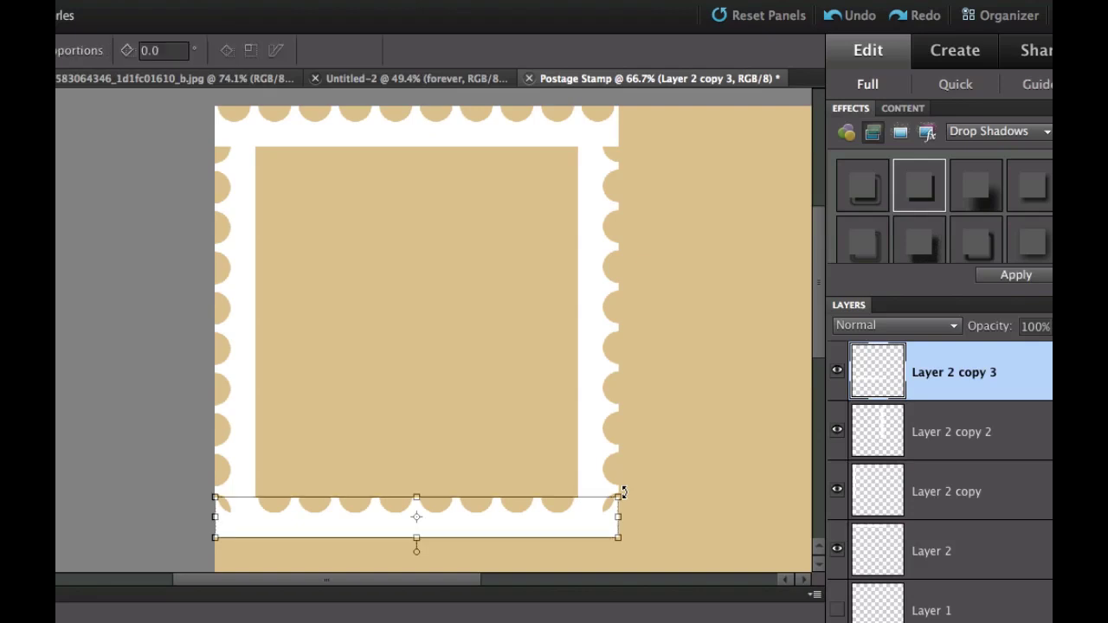
{"action": "left_click_drag", "start_coordinate": [623, 492], "coordinate": [360, 516]}
{"action": "left_click_drag", "start_coordinate": [326, 439], "coordinate": [228, 126]}
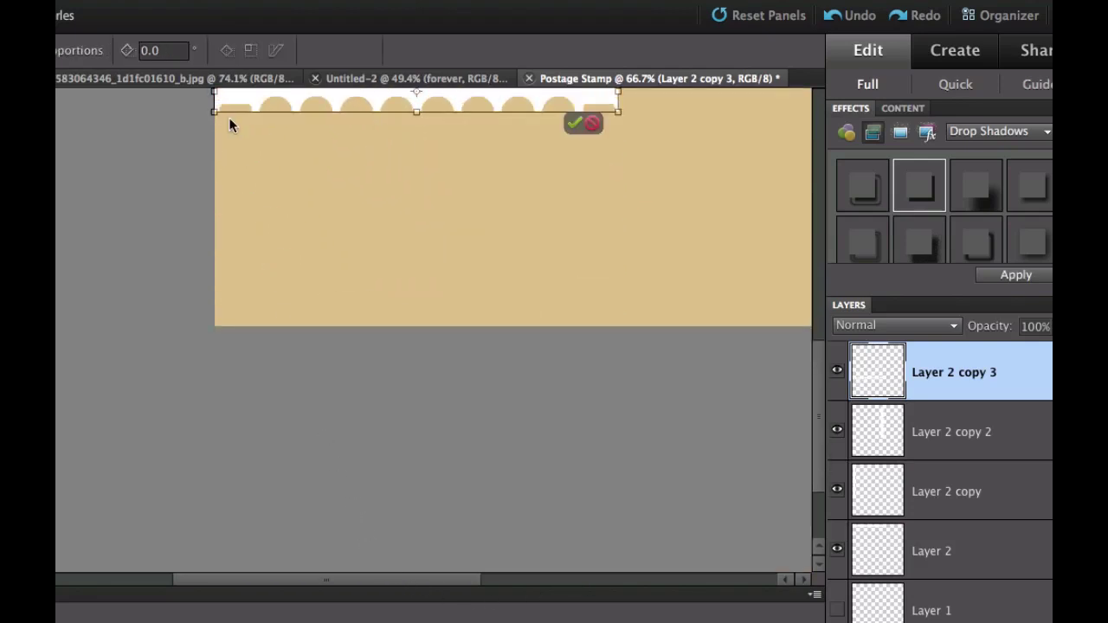
{"action": "scroll", "coordinate": [422, 218], "scroll_direction": "up", "scroll_amount": 3}
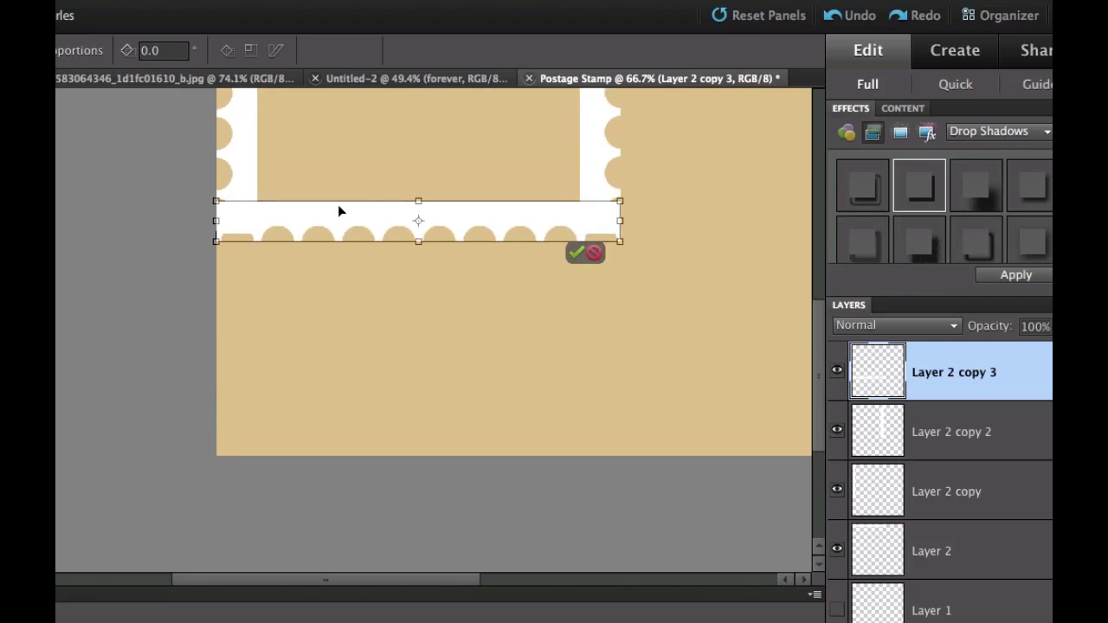
{"action": "left_click_drag", "start_coordinate": [339, 211], "coordinate": [340, 219]}
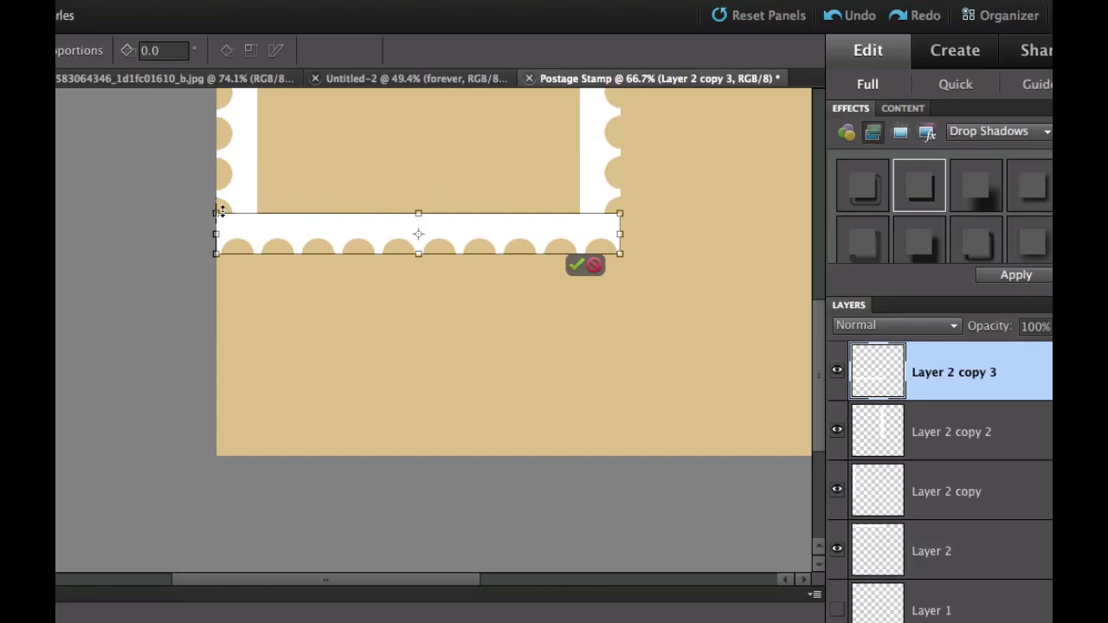
{"action": "key", "text": "Return"}
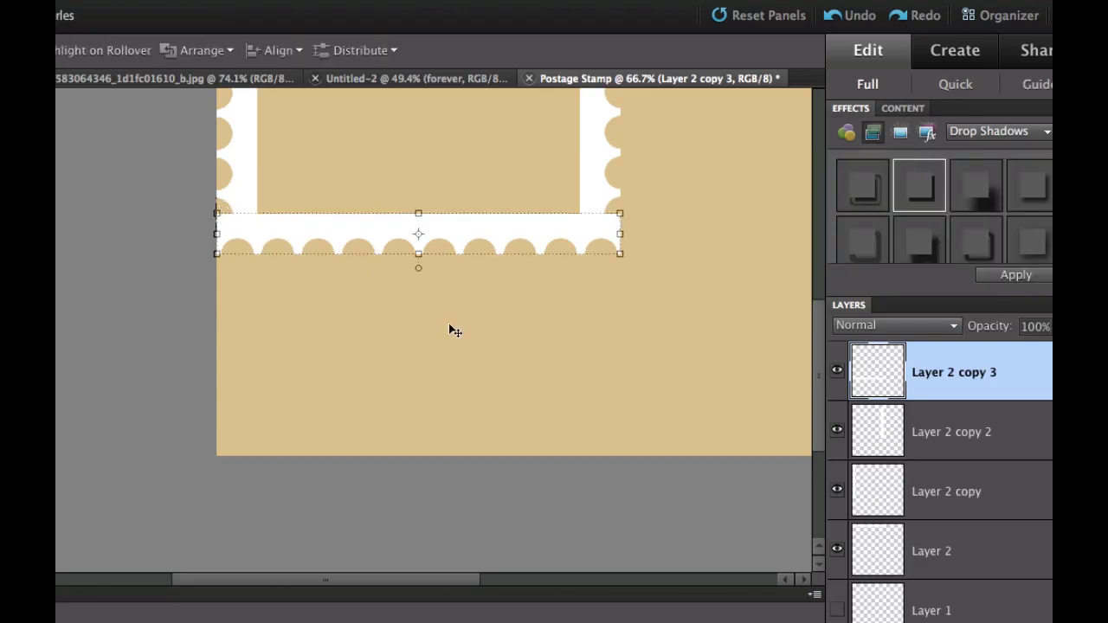
- Merge the four perforated strip layers, Layer 2 through Layer 2 copy 3, into one layer
{"action": "scroll", "coordinate": [450, 330], "scroll_direction": "up", "scroll_amount": 6}
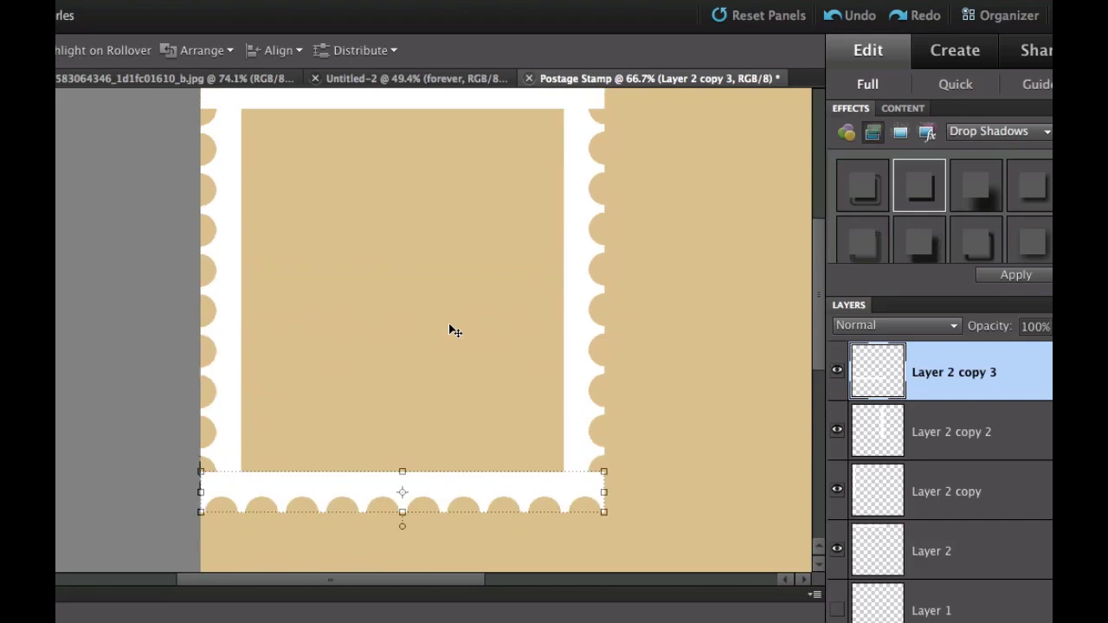
{"action": "scroll", "coordinate": [449, 329], "scroll_direction": "up", "scroll_amount": 1}
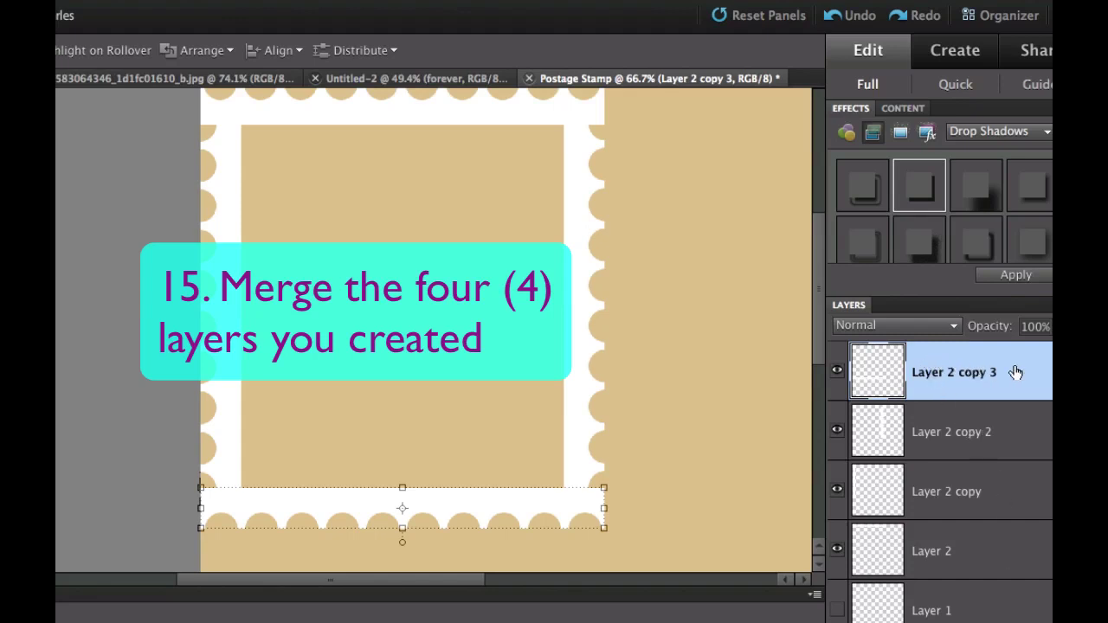
{"action": "left_click", "coordinate": [984, 560], "text": "shift"}
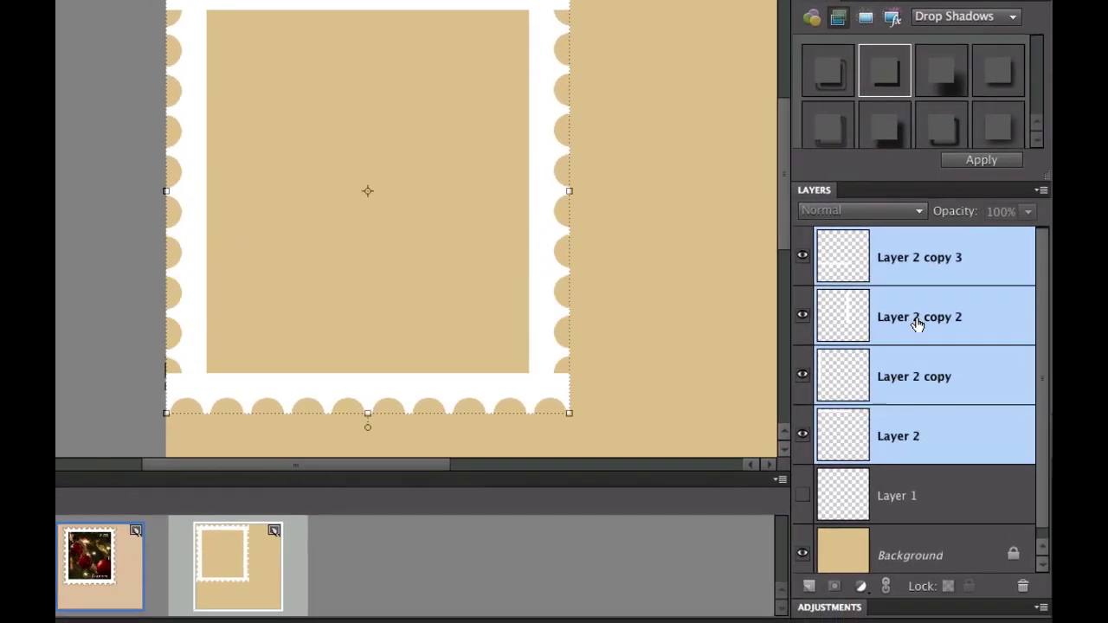
{"action": "right_click", "coordinate": [917, 324]}
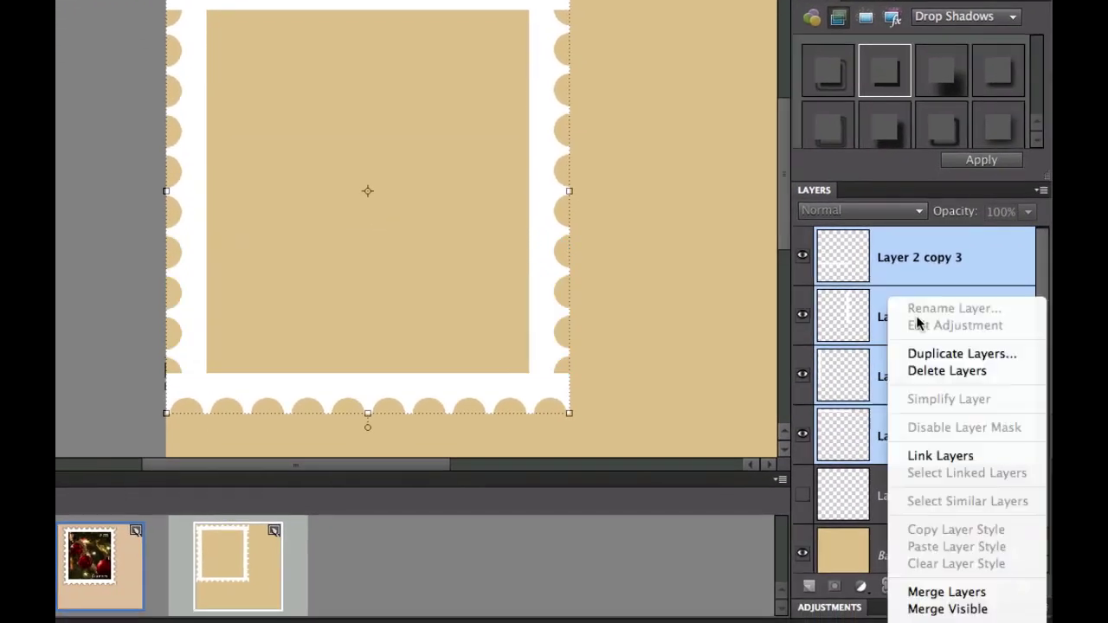
{"action": "left_click", "coordinate": [935, 592]}
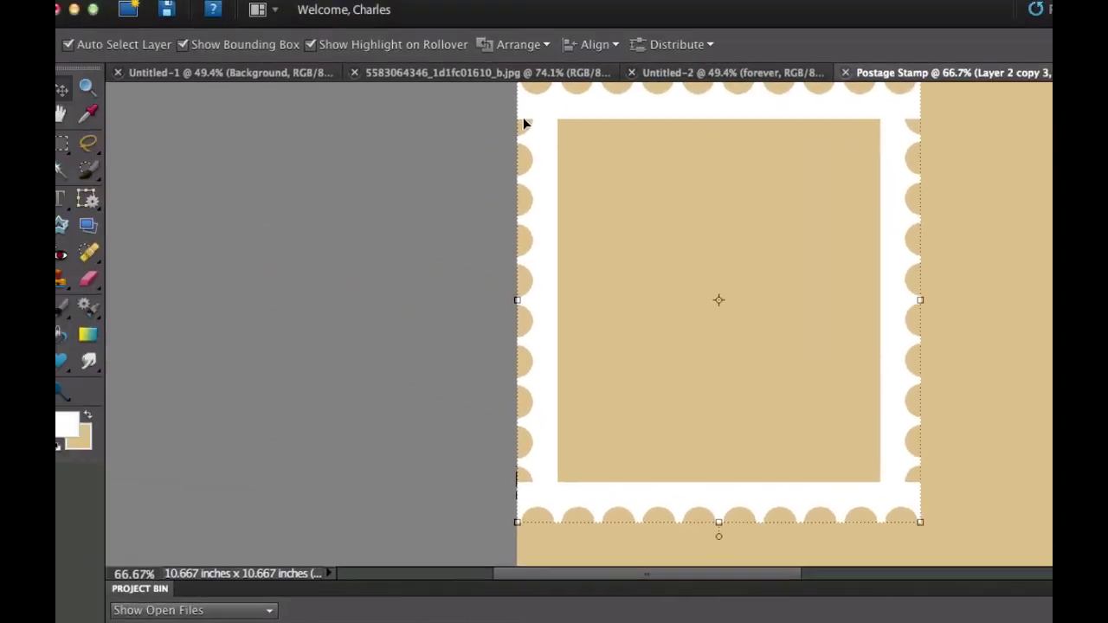
- Erase the partial perforations near the frame's corners into full half circles with a 52 px round Eraser brush
{"action": "left_click", "coordinate": [102, 288]}
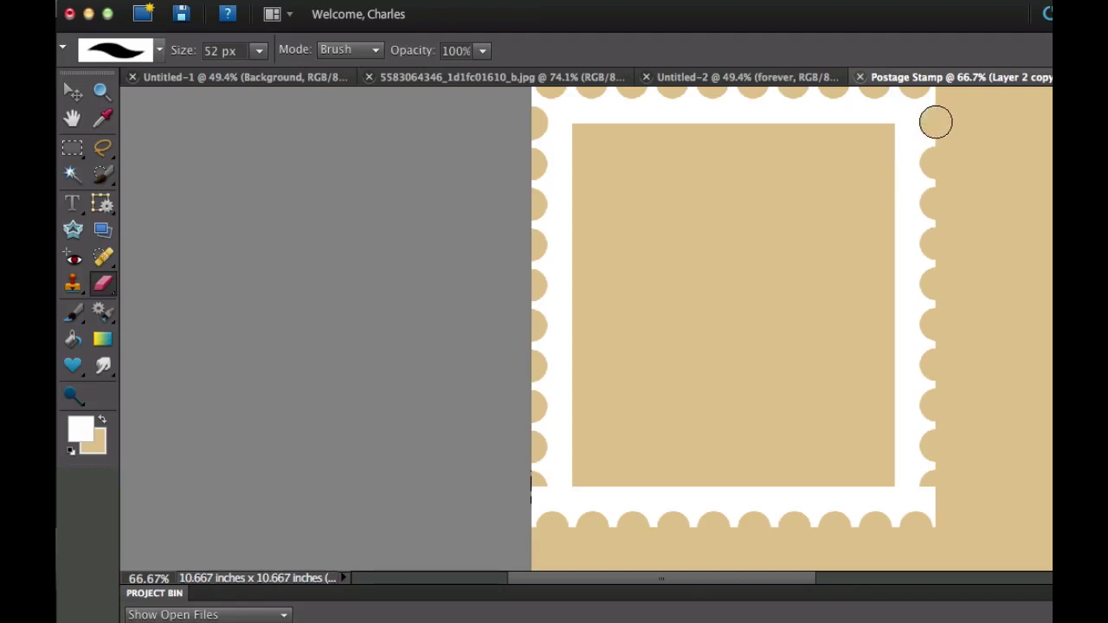
{"action": "left_click", "coordinate": [935, 487]}
{"action": "left_click", "coordinate": [530, 487]}
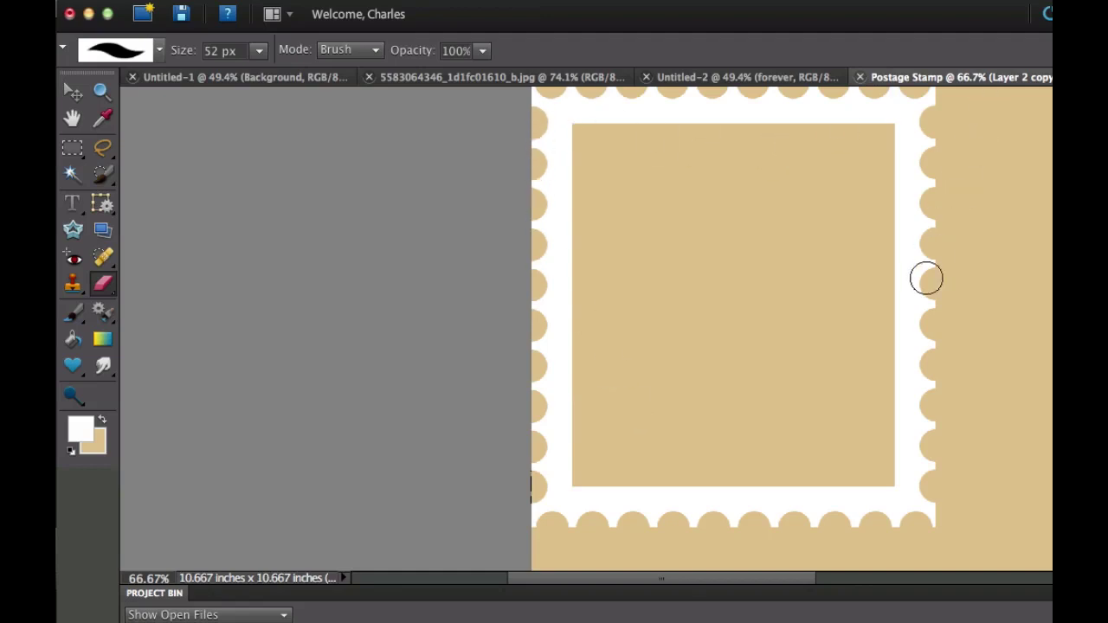
- Select the empty area inside the stamp frame with the Magic Wand and add a new layer above the frame
{"action": "key", "text": "w"}
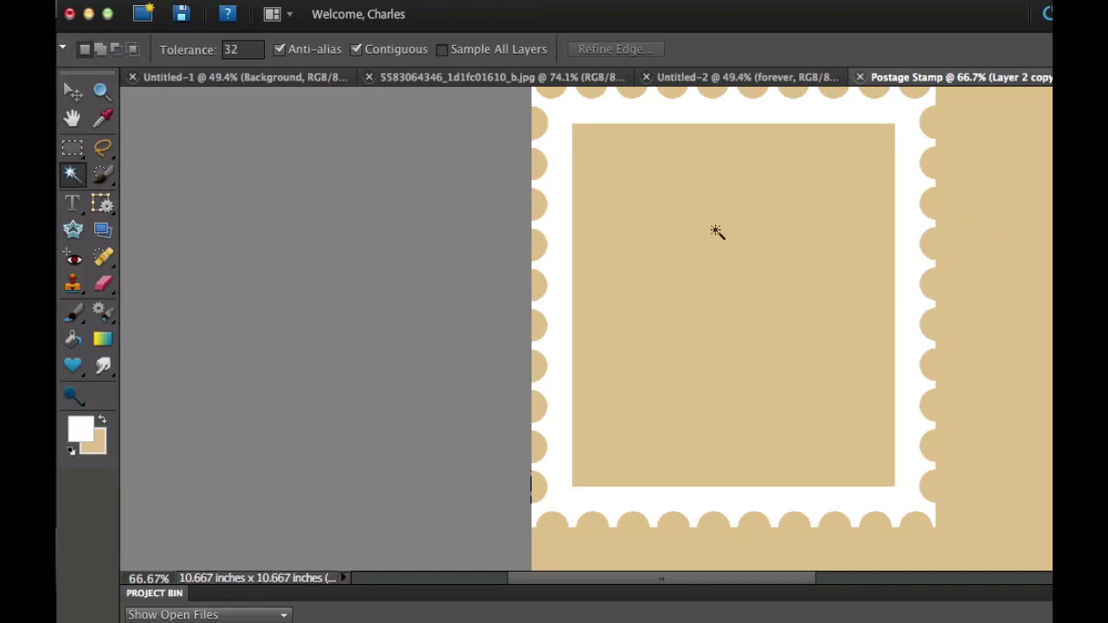
{"action": "left_click", "coordinate": [717, 261]}
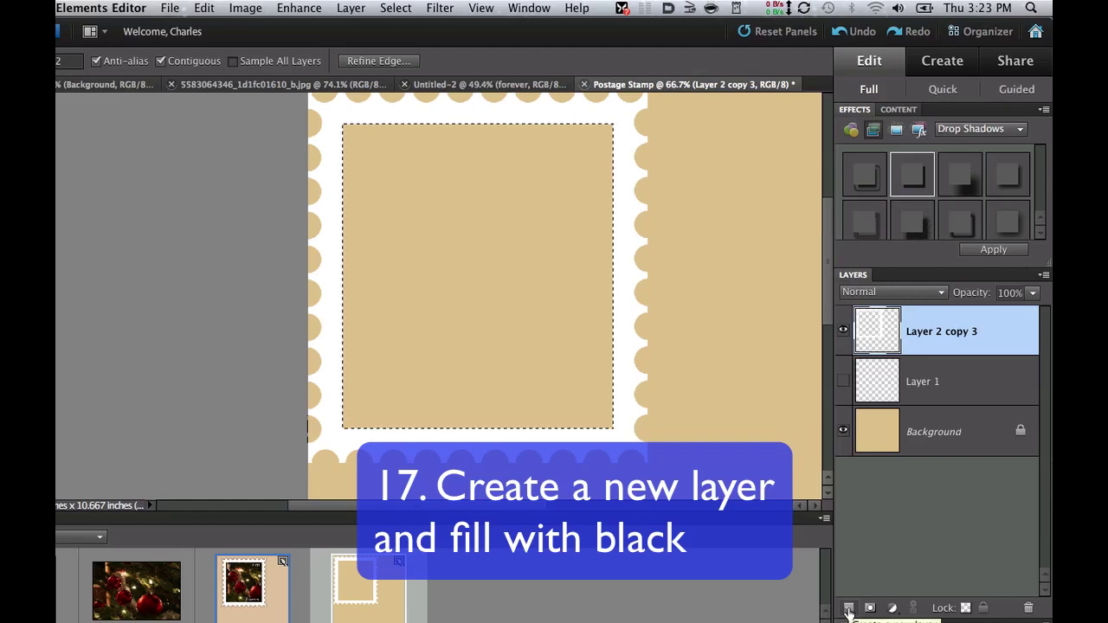
{"action": "left_click", "coordinate": [848, 608]}
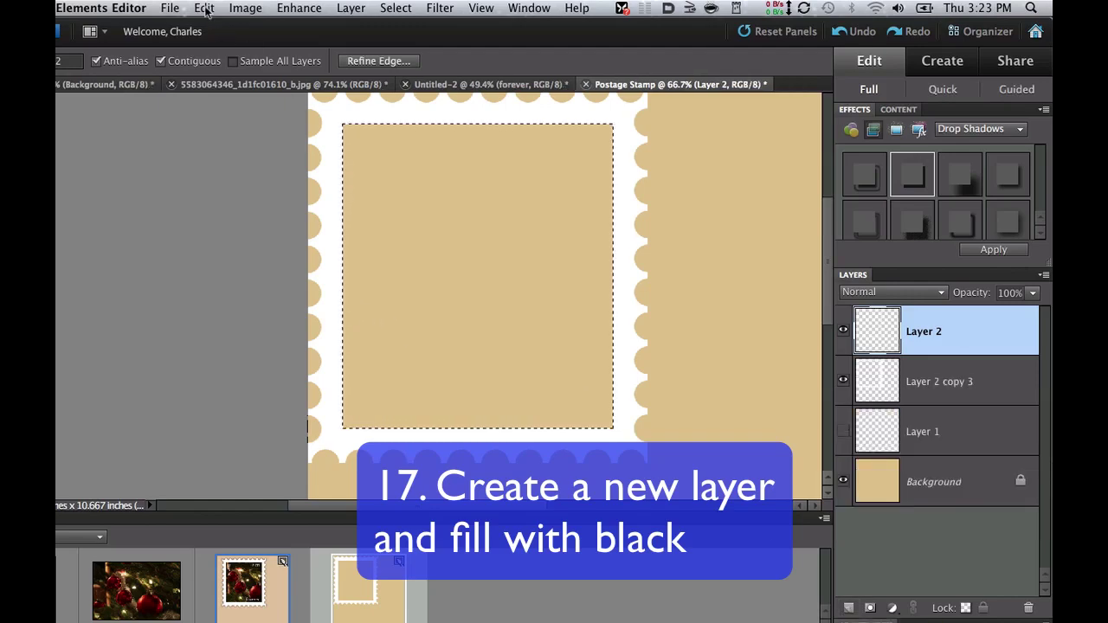
- Fill the selected area inside the frame with black at 100% opacity in Normal mode, and deselect it
{"action": "left_click", "coordinate": [204, 8]}
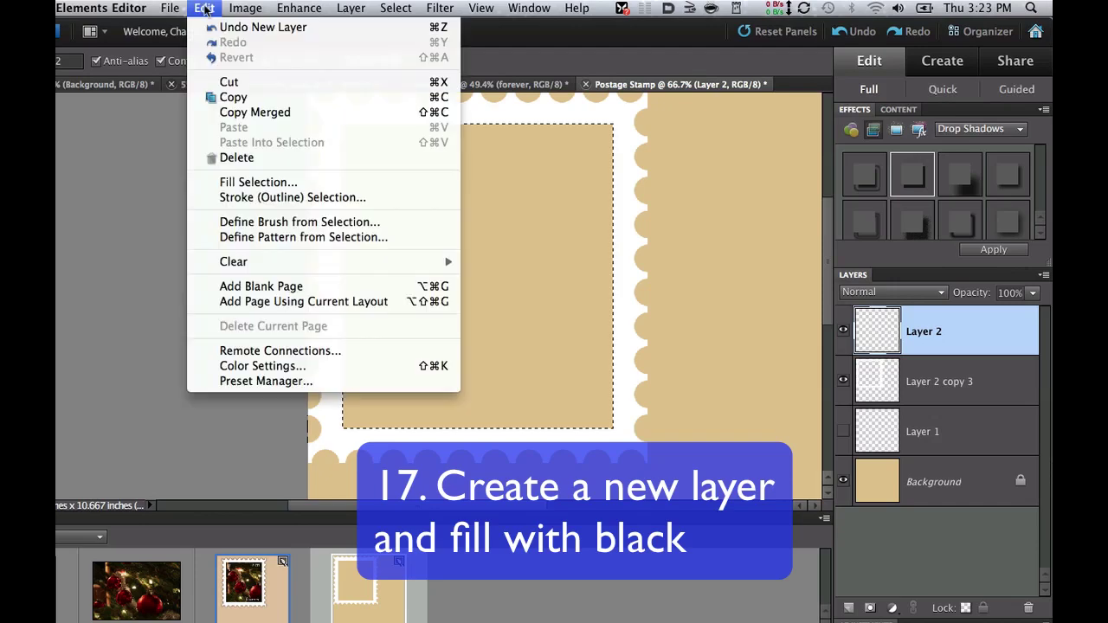
{"action": "left_click", "coordinate": [242, 183]}
{"action": "left_click", "coordinate": [464, 248]}
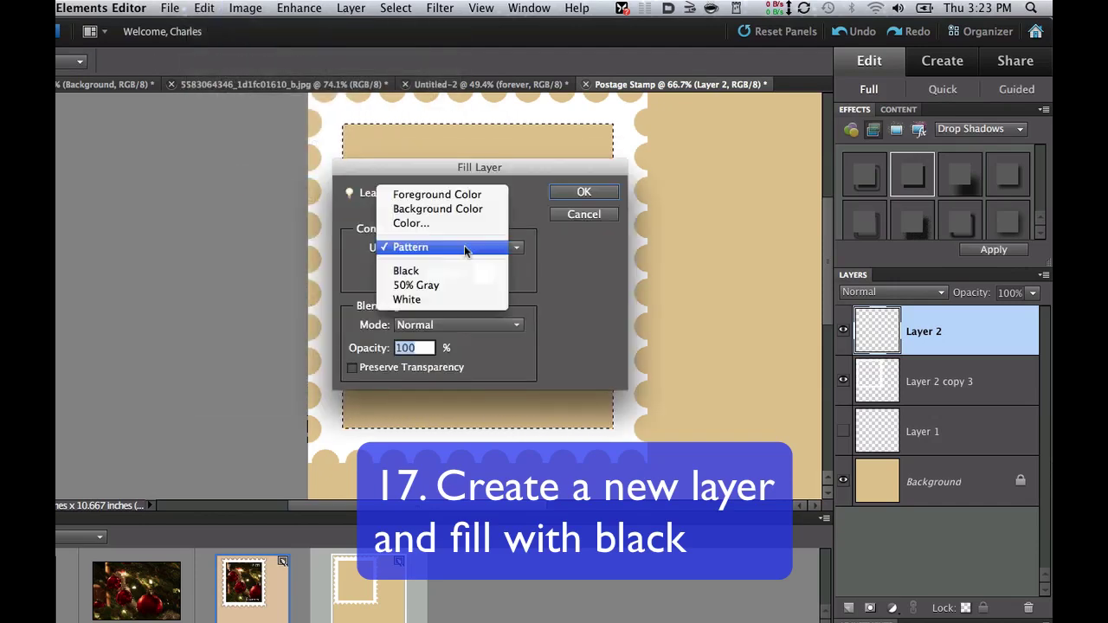
{"action": "left_click", "coordinate": [449, 273]}
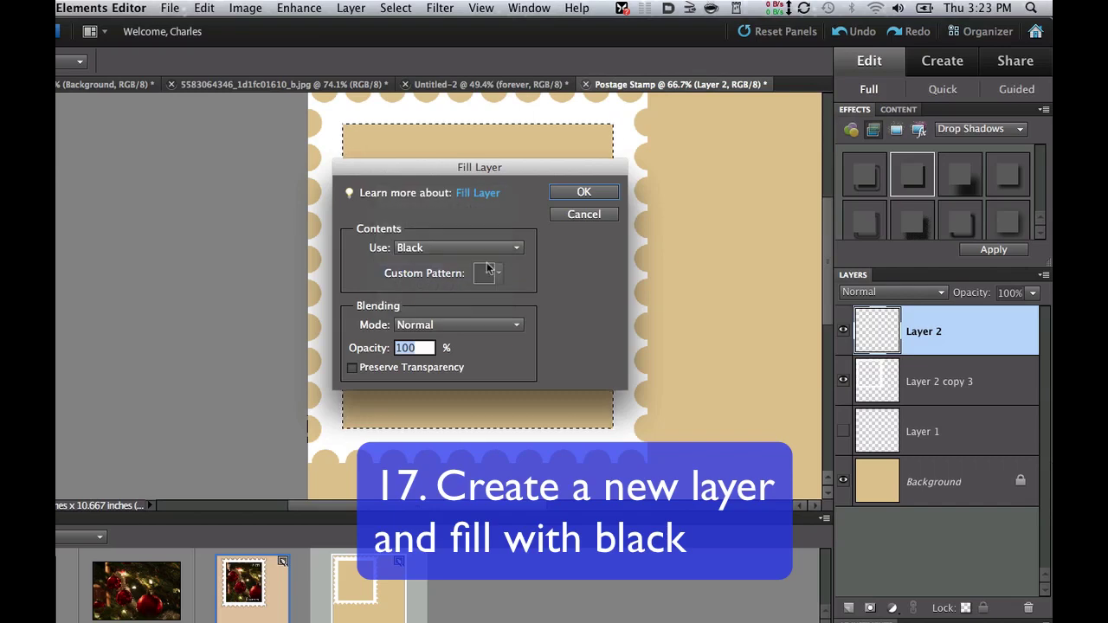
{"action": "left_click", "coordinate": [584, 192]}
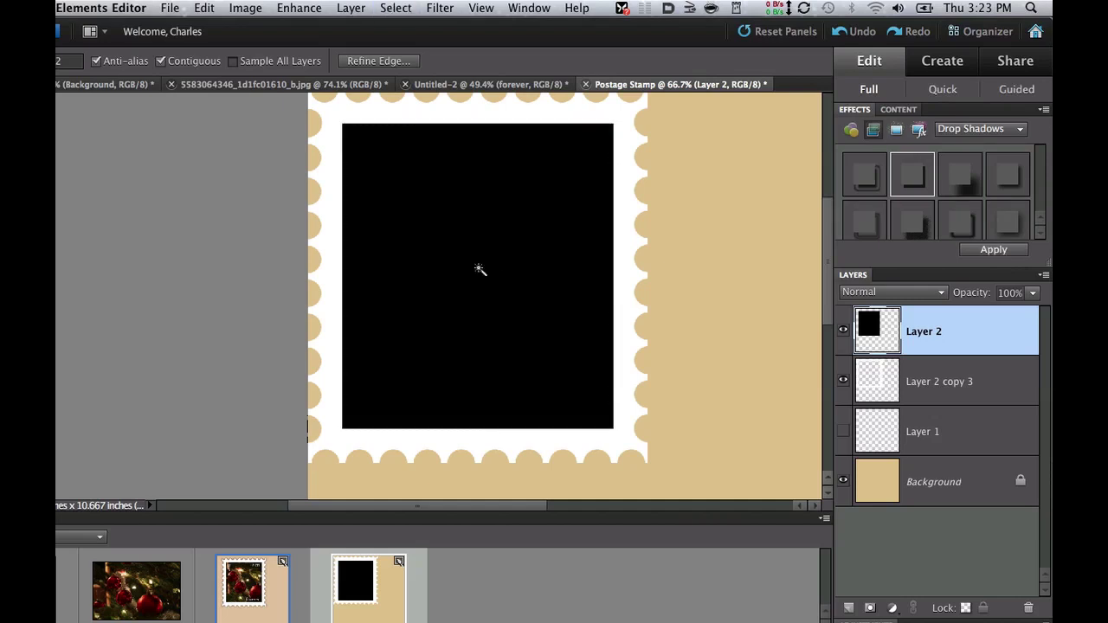
{"action": "key", "text": "super+d"}
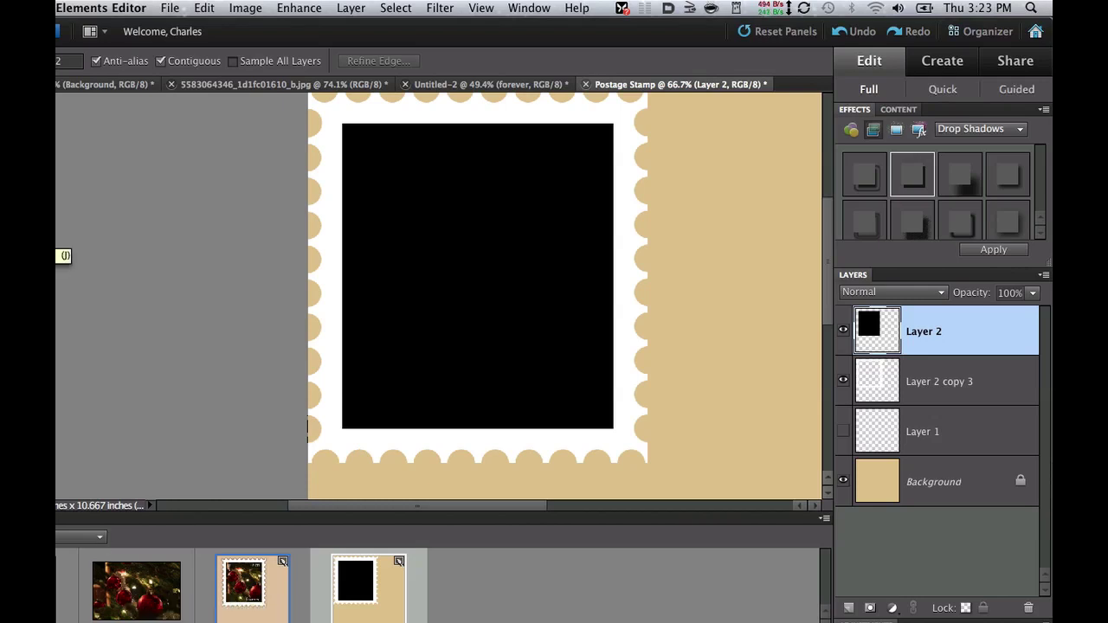
{"action": "key", "text": "v"}
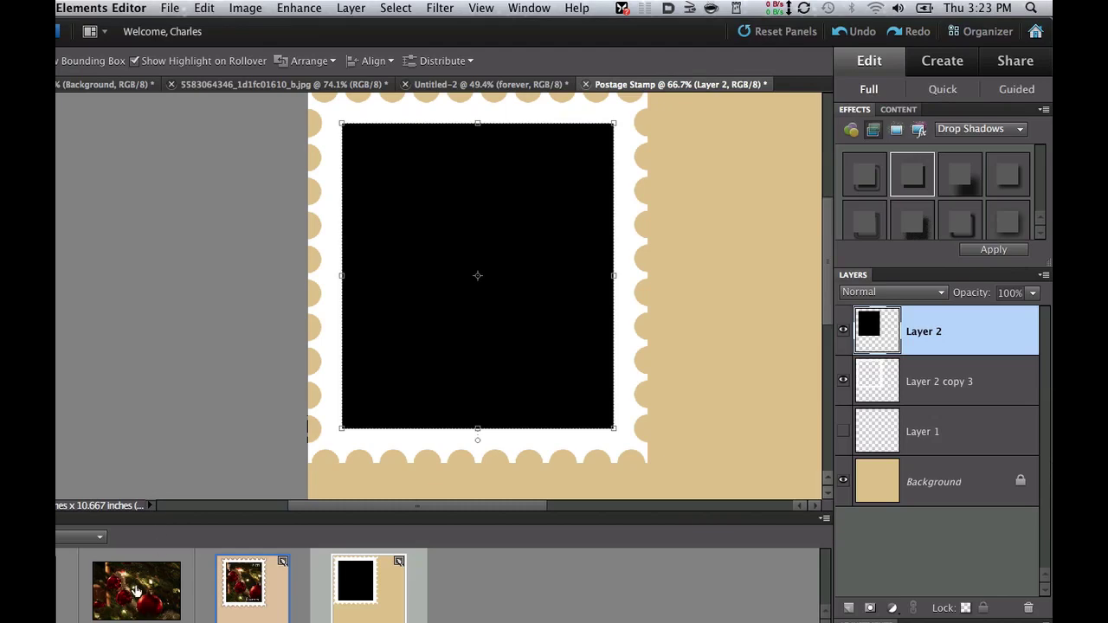
{"action": "left_click_drag", "start_coordinate": [134, 590], "coordinate": [423, 275]}
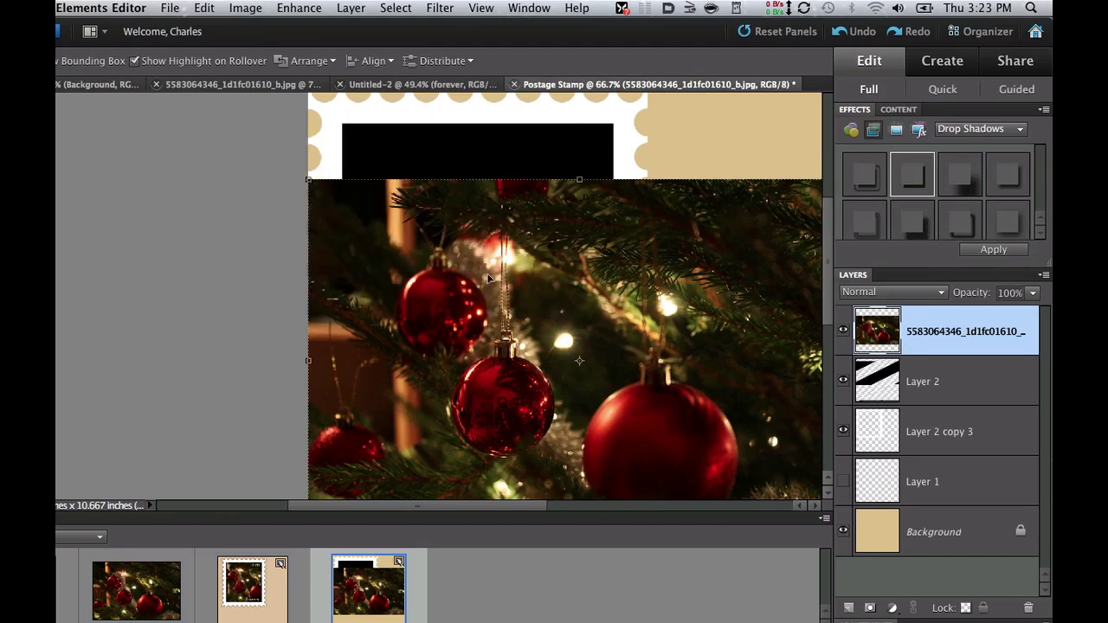
{"action": "key", "text": "super+0"}
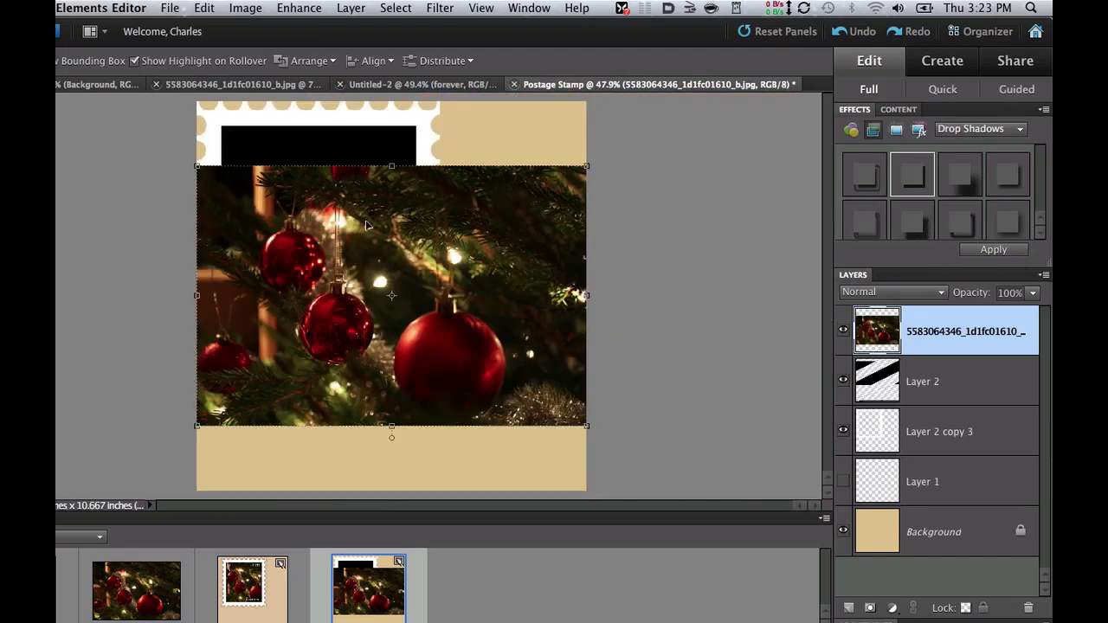
{"action": "left_click_drag", "start_coordinate": [352, 210], "coordinate": [305, 139]}
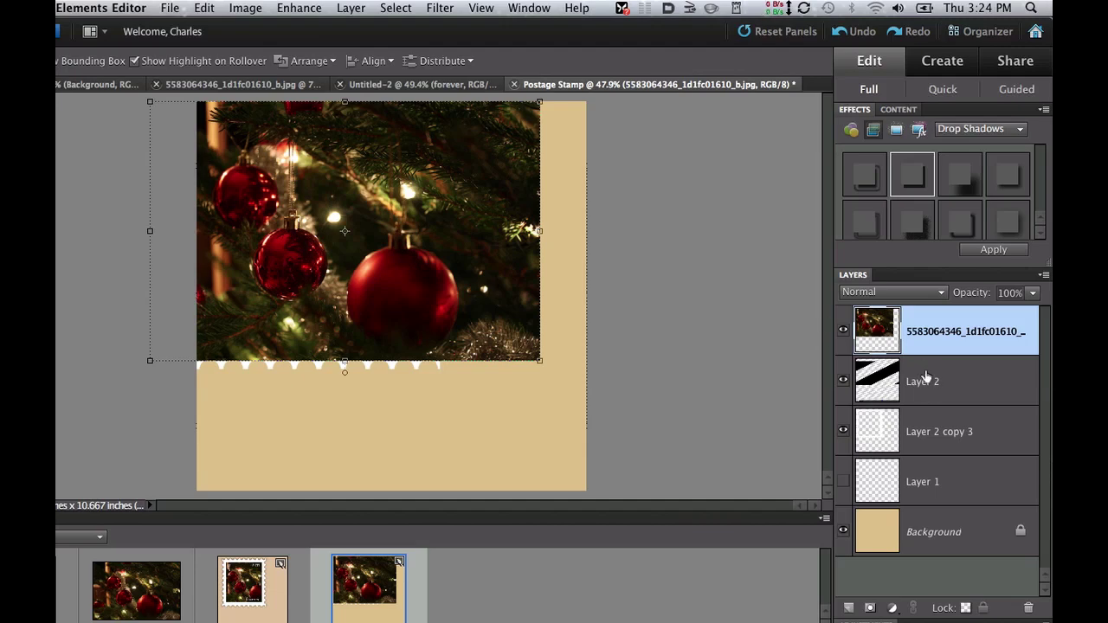
- Clip the ornaments photo to the black rectangle on Layer 2 and shift it slightly up and left within the frame
{"action": "key", "text": "super+g"}
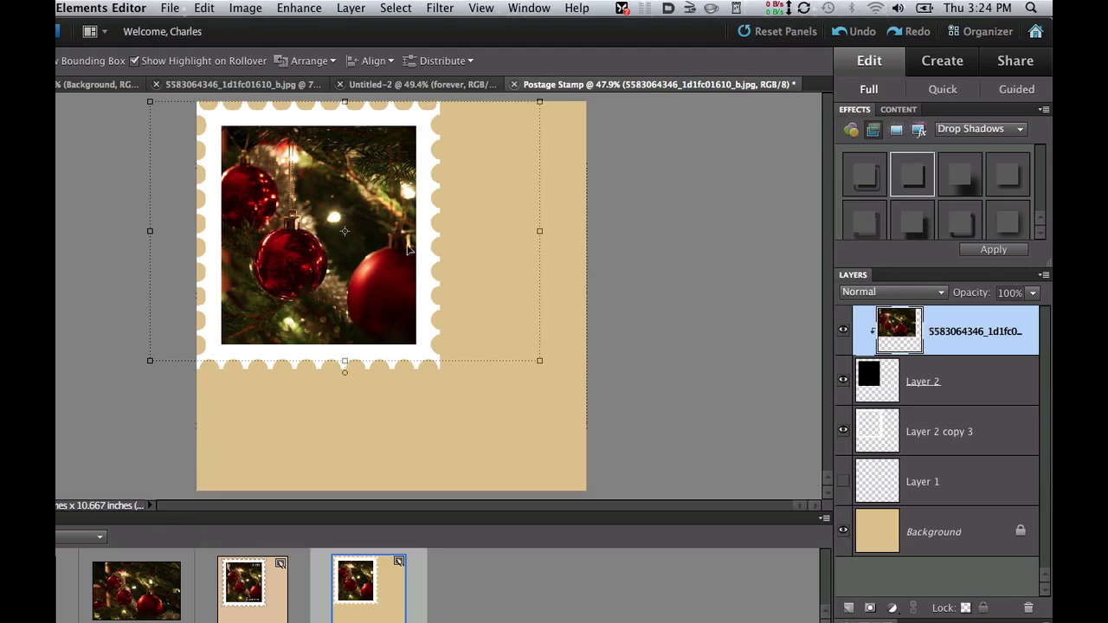
{"action": "mouse_move", "coordinate": [316, 190]}
{"action": "left_mouse_down"}
{"action": "mouse_move", "coordinate": [312, 175]}
{"action": "mouse_move", "coordinate": [335, 206]}
{"action": "mouse_move", "coordinate": [309, 178]}
{"action": "left_mouse_up"}
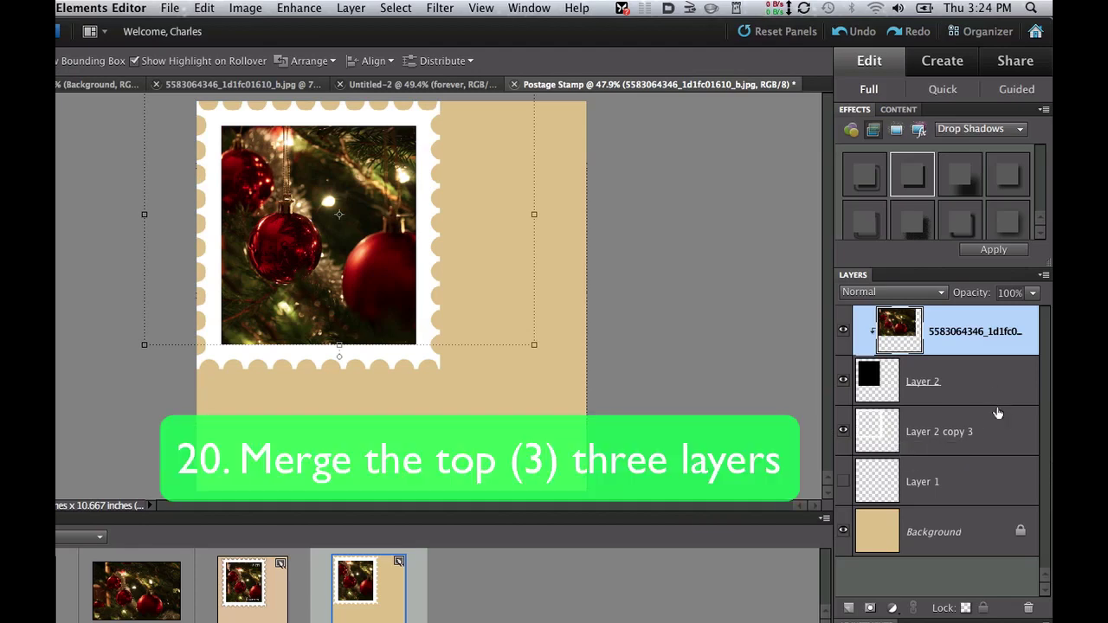
- Merge the photo layer, Layer 2 and Layer 2 copy 3 into a single stamp layer
{"action": "left_click", "coordinate": [940, 431], "text": "shift"}
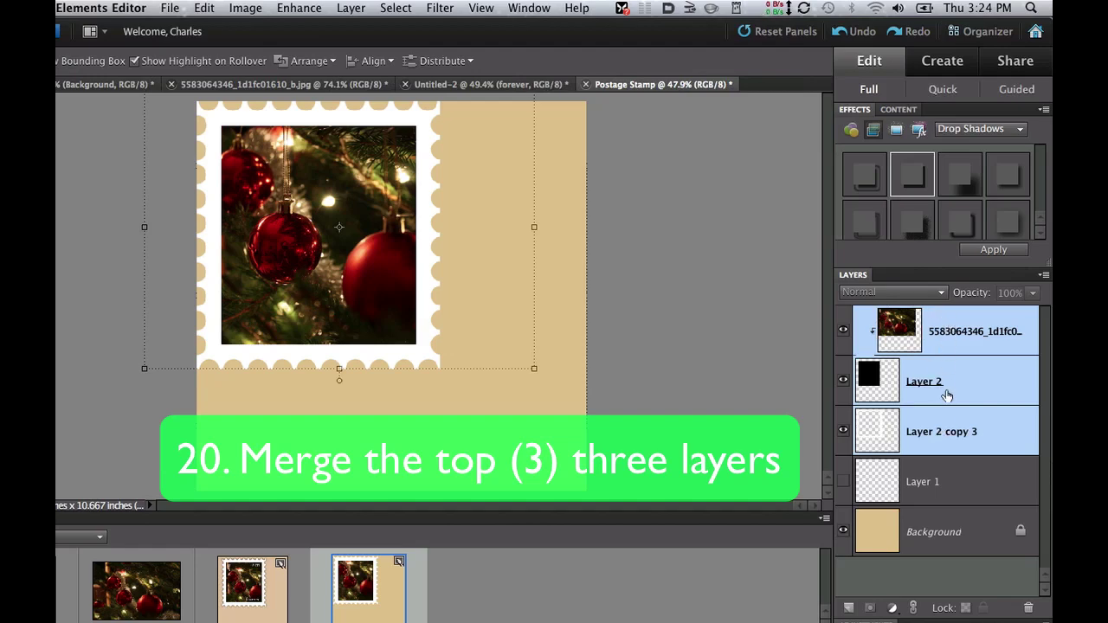
{"action": "right_click", "coordinate": [946, 396]}
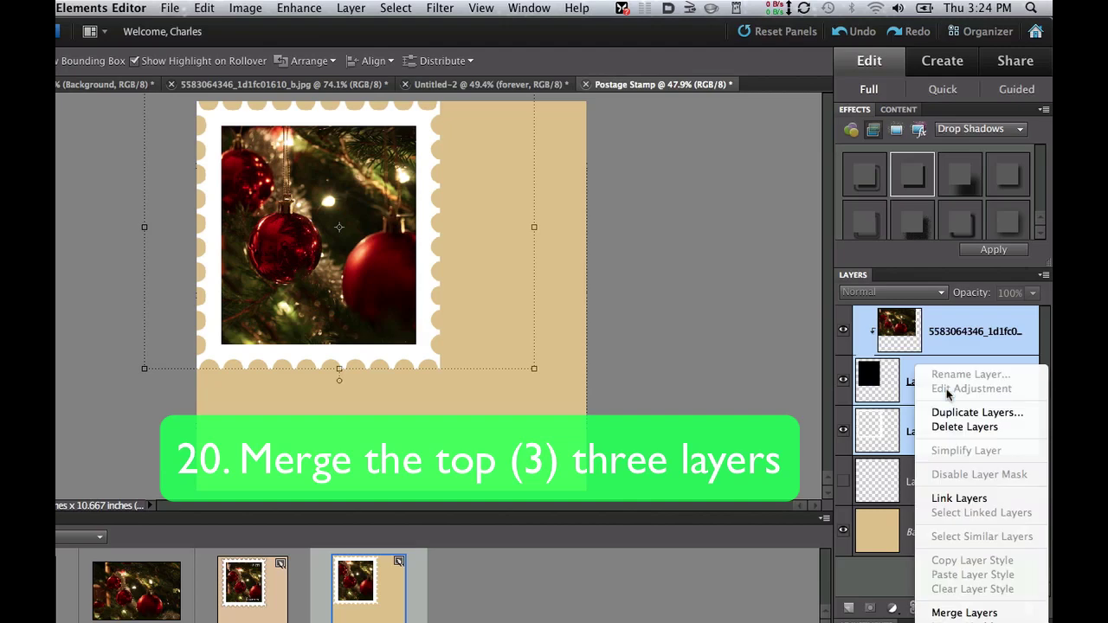
{"action": "left_click", "coordinate": [955, 613]}
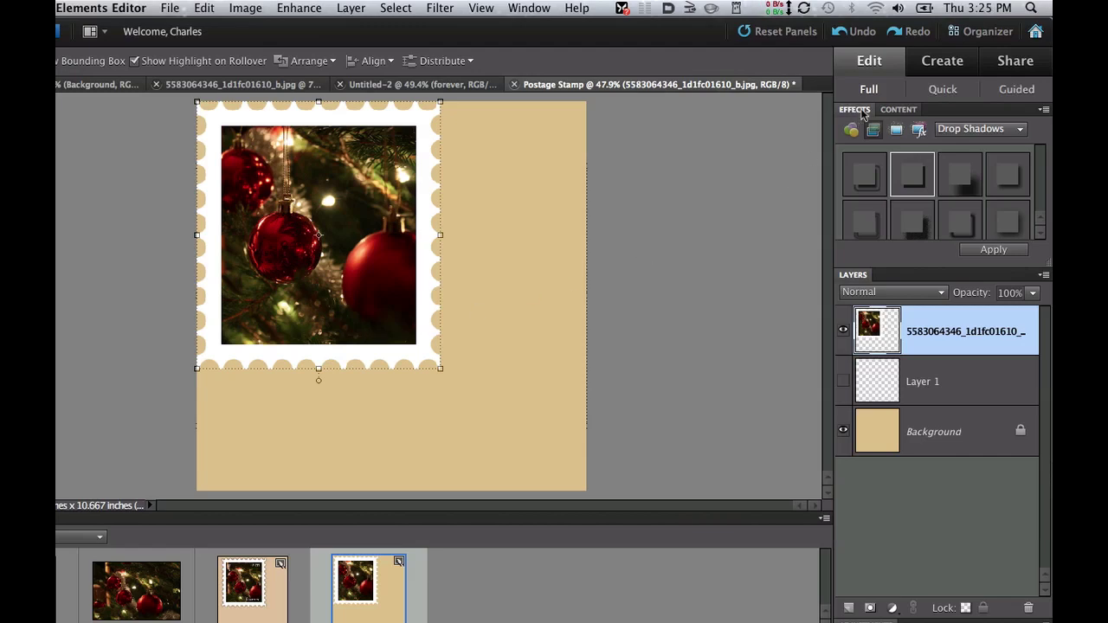
- Apply the second preset in the first row of the Drop Shadows effects to the merged stamp layer
{"action": "left_click", "coordinate": [968, 131]}
{"action": "left_click", "coordinate": [966, 131]}
{"action": "left_click", "coordinate": [907, 178]}
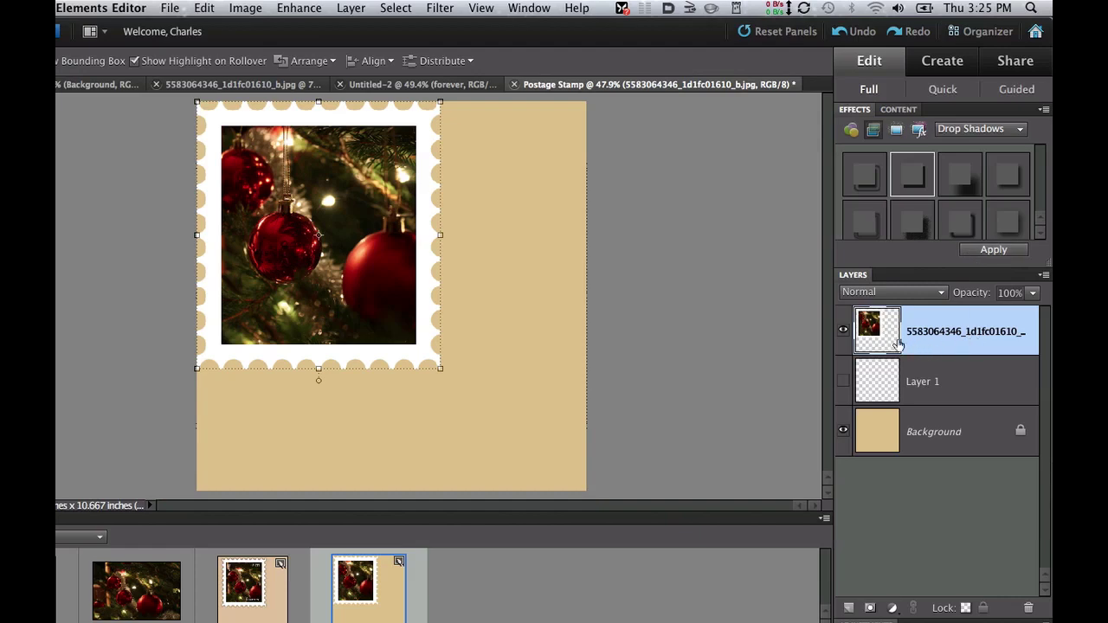
{"action": "left_click", "coordinate": [994, 252]}
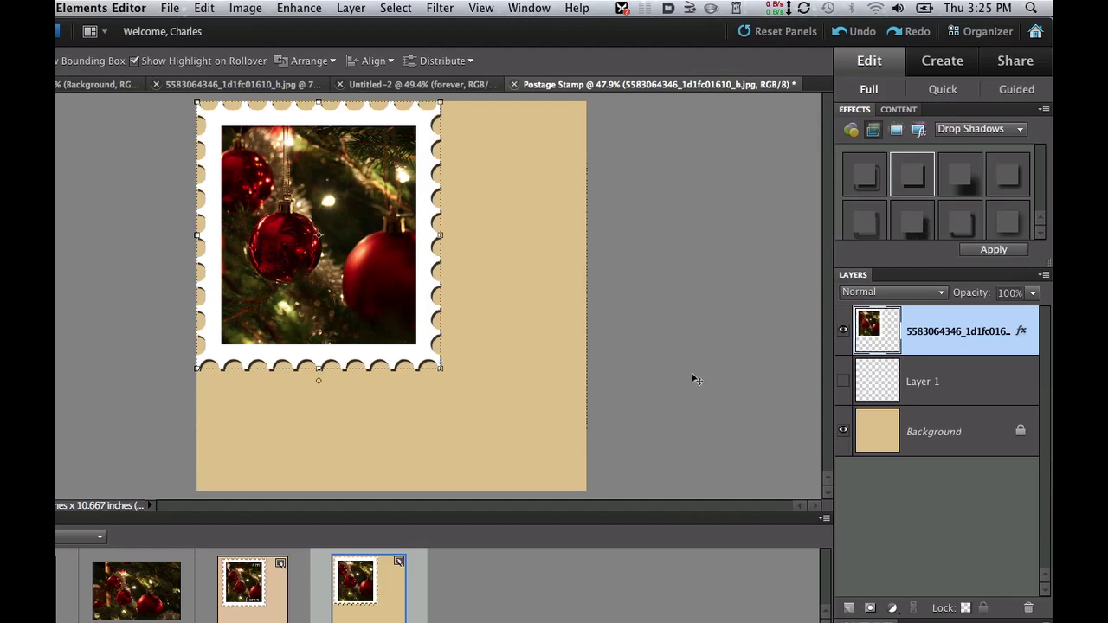
- Set the stamp's drop shadow size to 13 px and its distance to 9 px
{"action": "double_click", "coordinate": [1020, 334]}
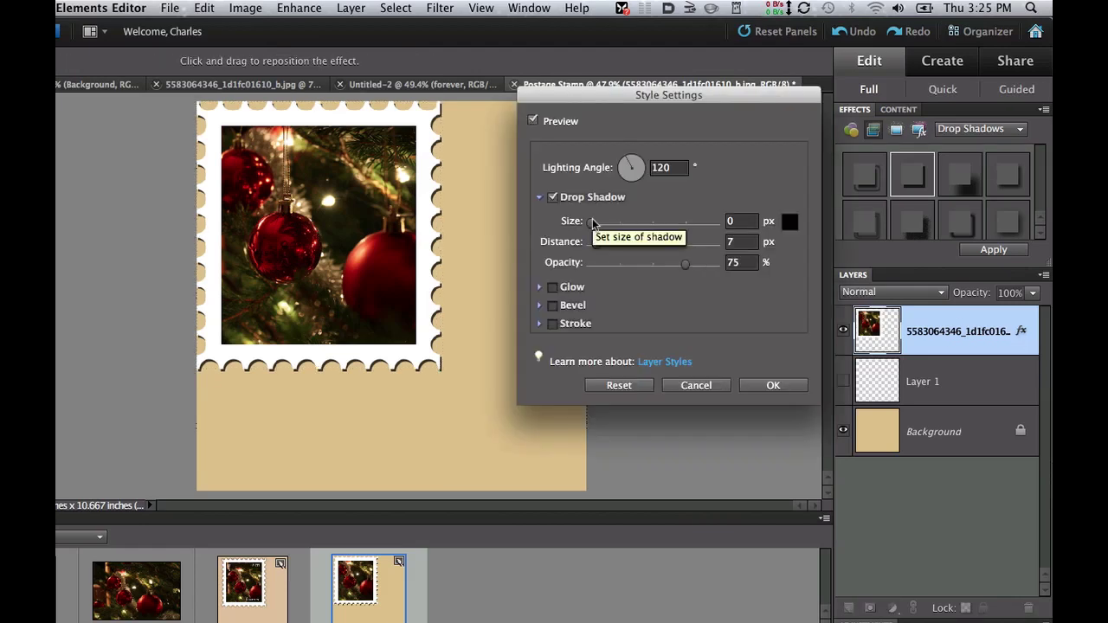
{"action": "left_click_drag", "start_coordinate": [591, 222], "coordinate": [598, 248]}
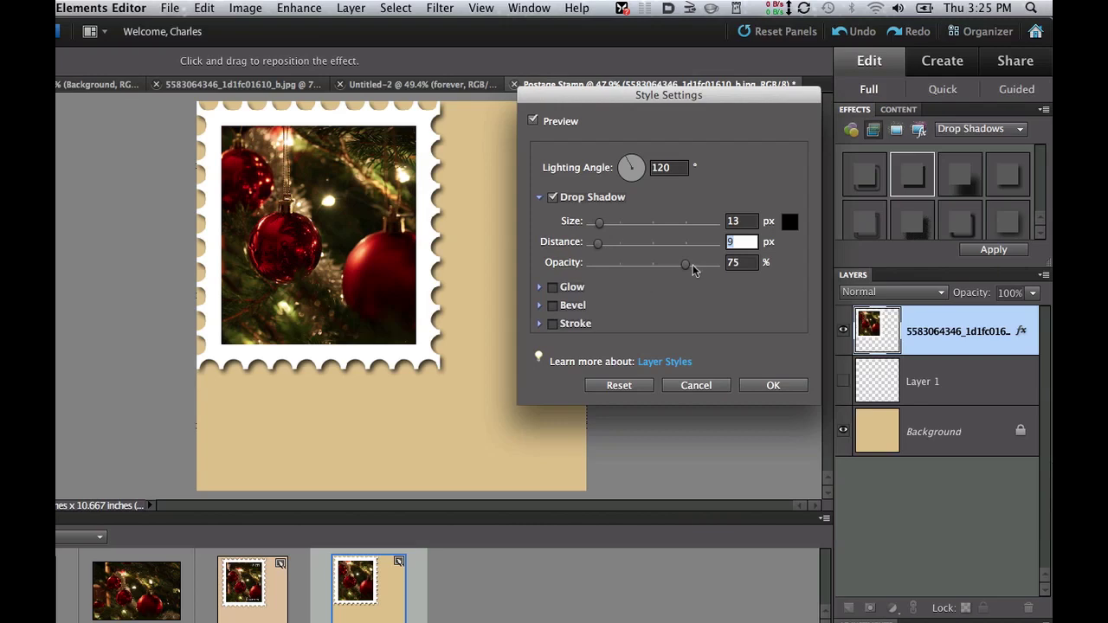
{"action": "left_click", "coordinate": [772, 386]}
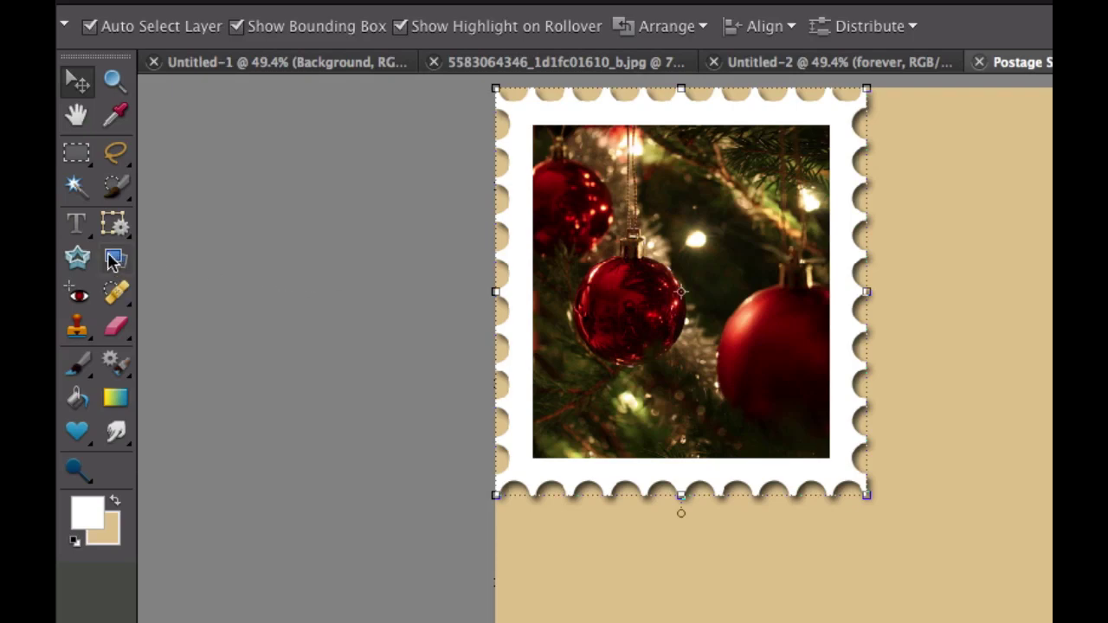
- Add white vertical text "USA" in Candara Regular 48 pt along the lower left side of the ornaments photo
{"action": "left_click", "coordinate": [76, 229]}
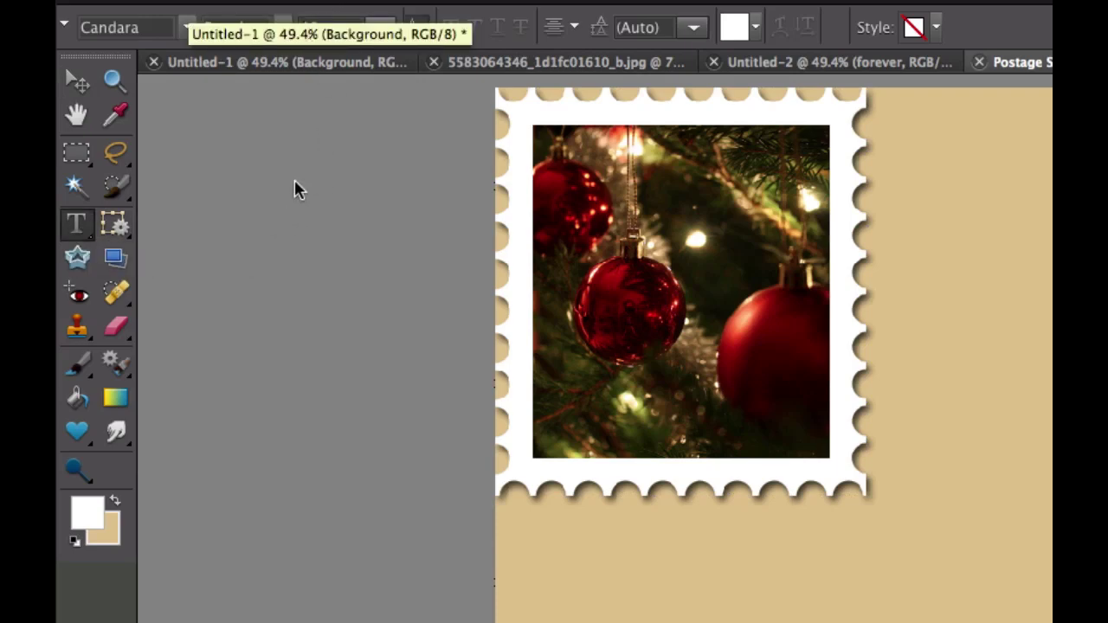
{"action": "left_click", "coordinate": [180, 33]}
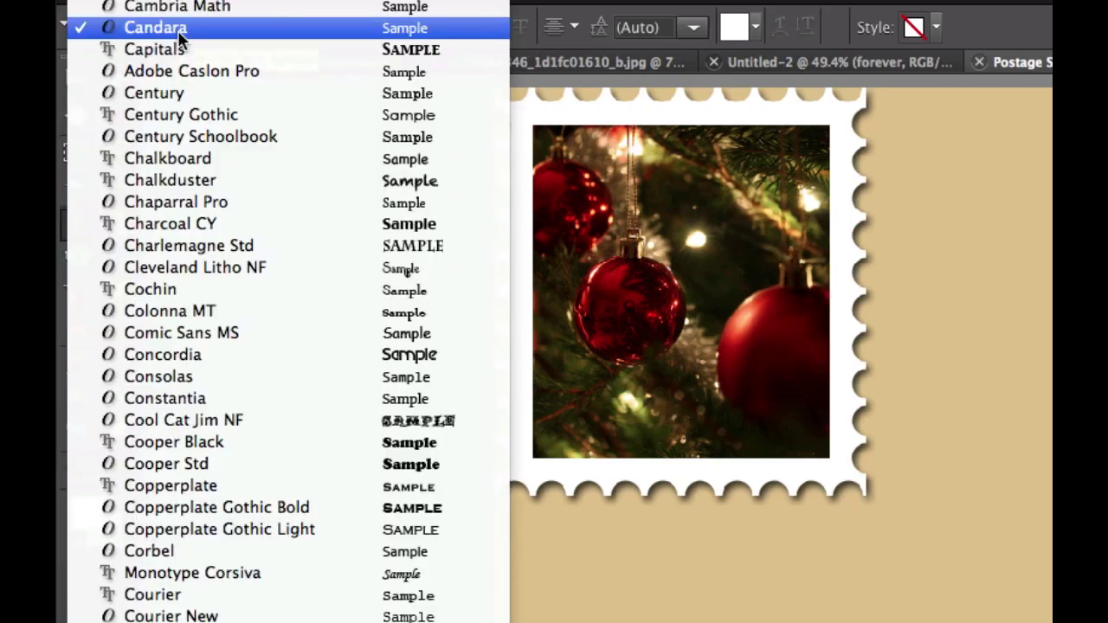
{"action": "left_click", "coordinate": [181, 33]}
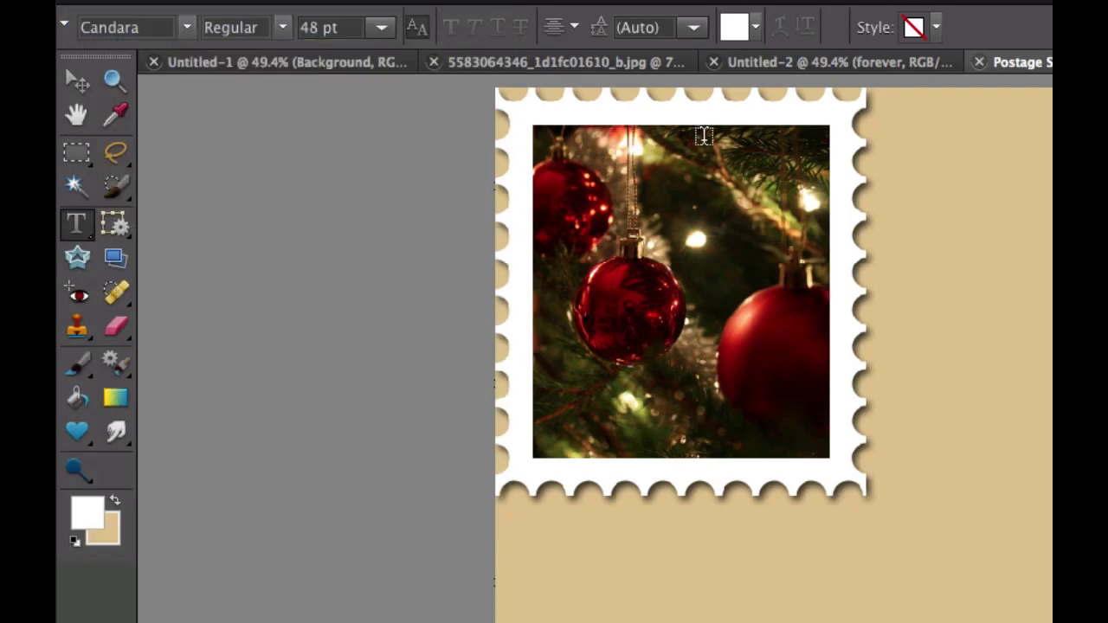
{"action": "left_click", "coordinate": [553, 365]}
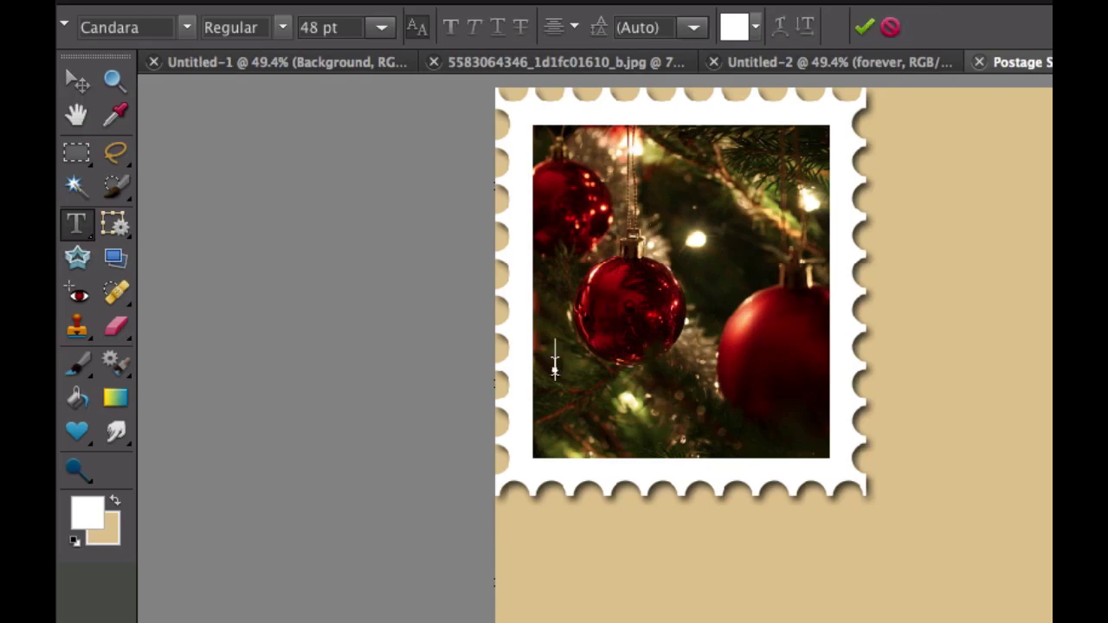
{"action": "left_click", "coordinate": [803, 32]}
{"action": "type", "text": "US"}
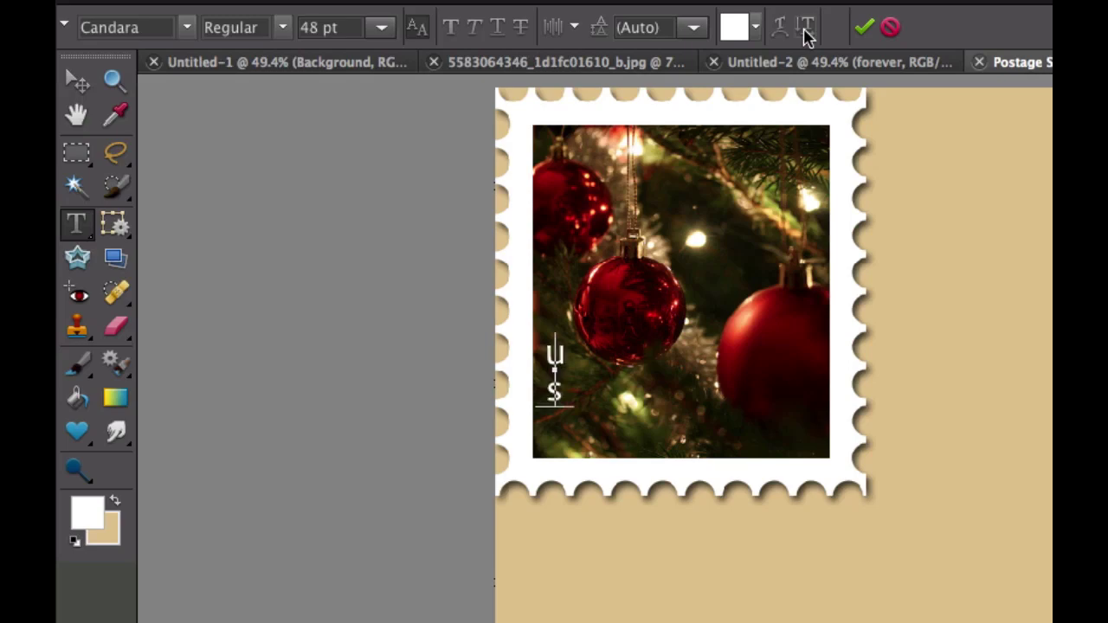
{"action": "key", "text": "BackSpace"}
{"action": "key", "text": "BackSpace"}
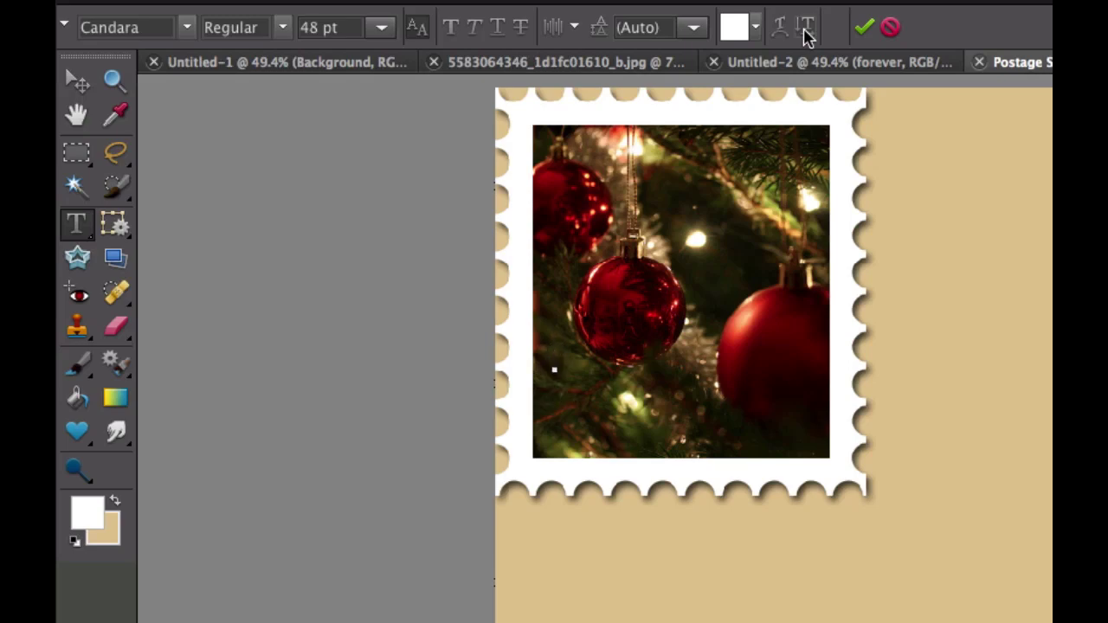
{"action": "type", "text": "USA"}
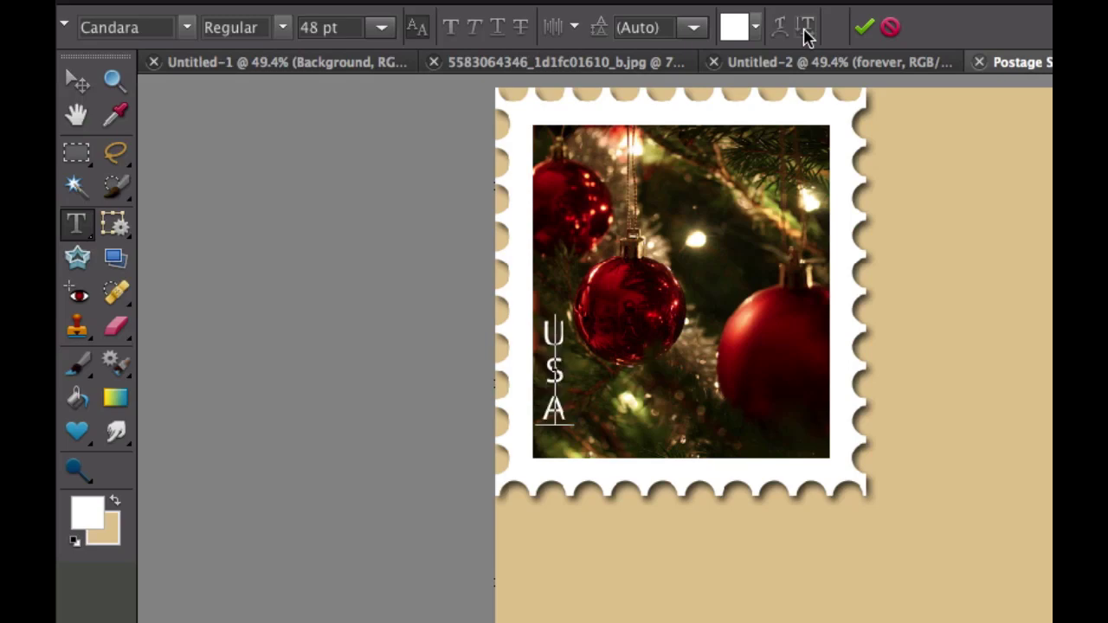
{"action": "left_click", "coordinate": [865, 30]}
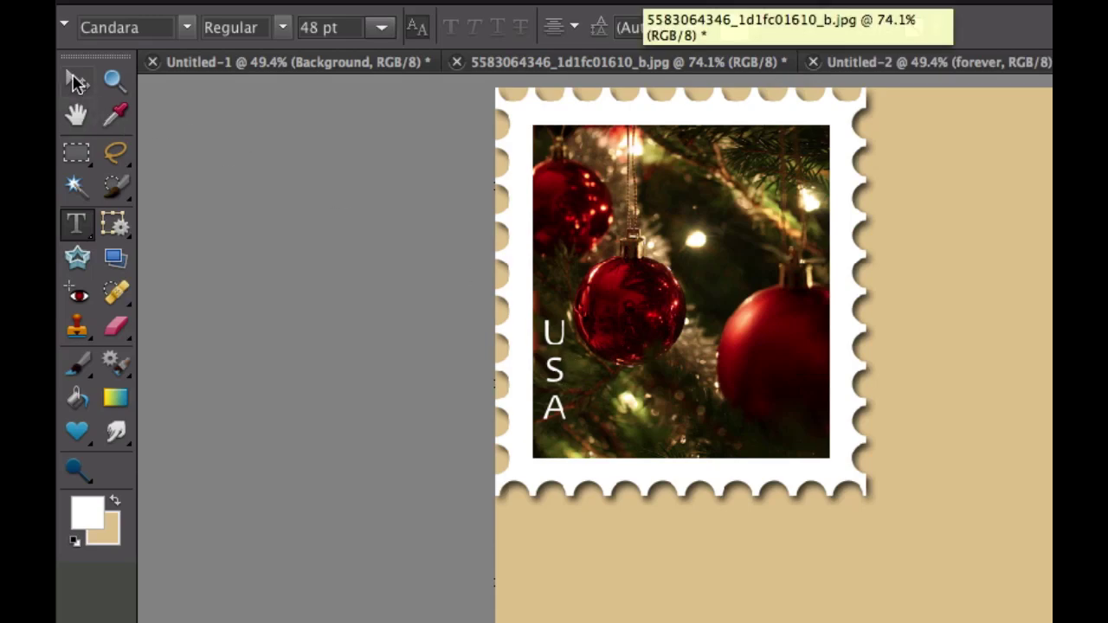
- Move the vertical "USA" text up into the upper-left corner of the stamp's photo
{"action": "left_click", "coordinate": [78, 82]}
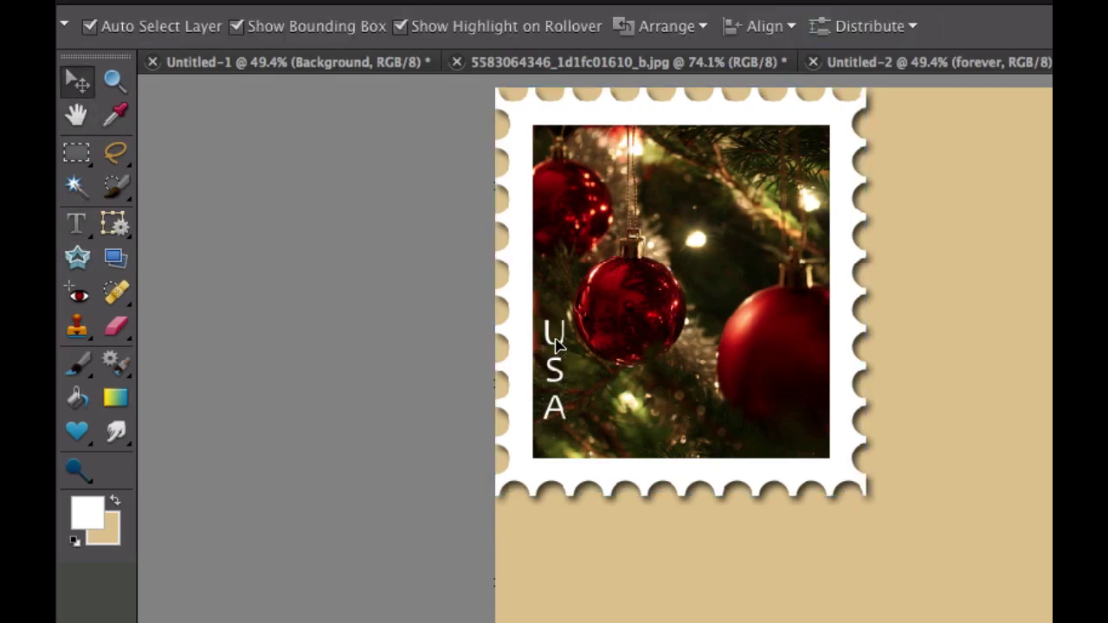
{"action": "left_click_drag", "start_coordinate": [556, 346], "coordinate": [562, 344]}
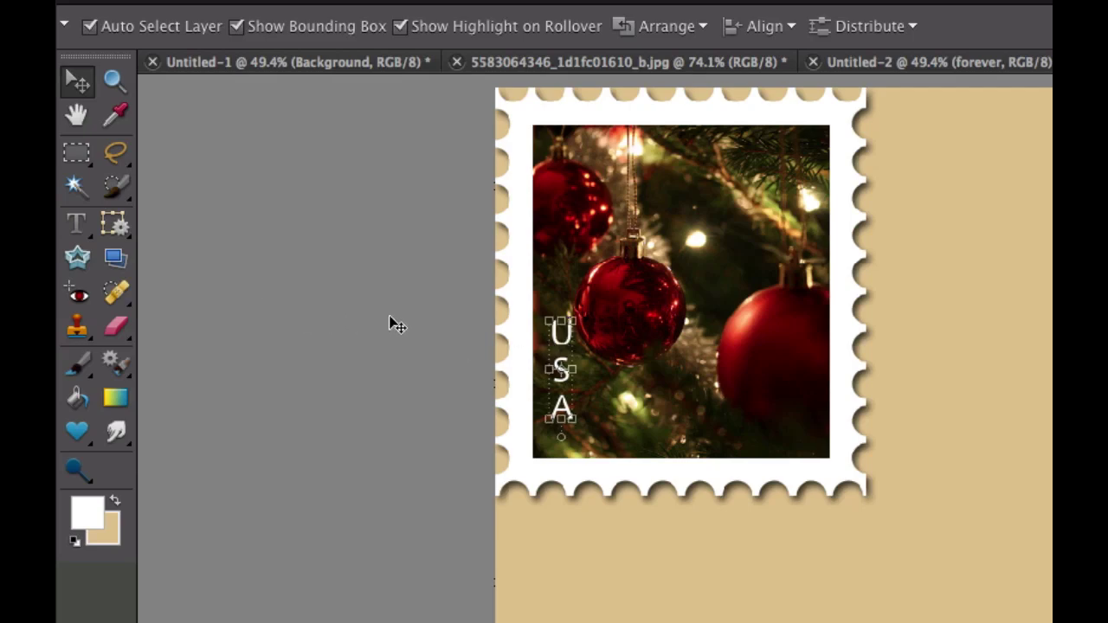
{"action": "left_click_drag", "start_coordinate": [561, 350], "coordinate": [561, 167]}
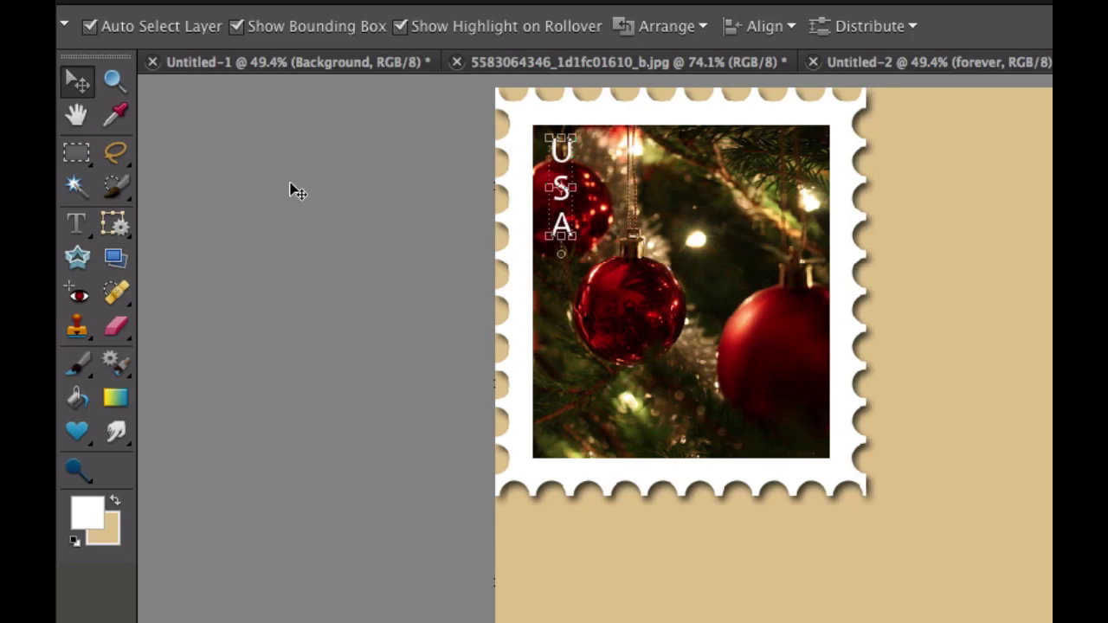
- Add horizontal white text "forever" in Candara 48 pt and place it in the photo's lower-right corner
{"action": "left_click", "coordinate": [77, 224]}
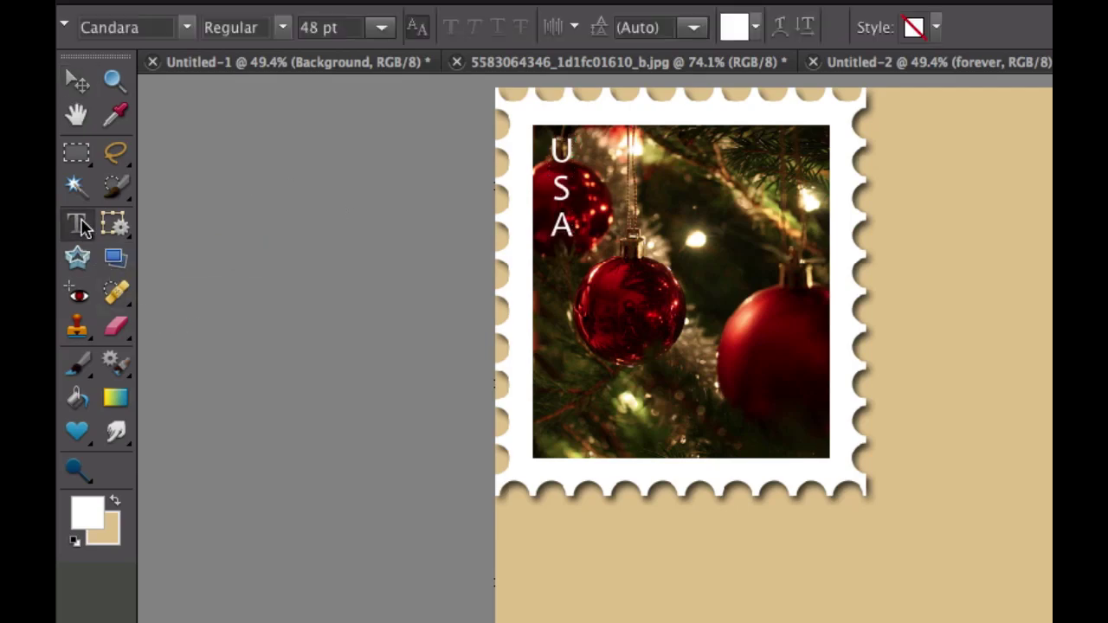
{"action": "left_click", "coordinate": [643, 435]}
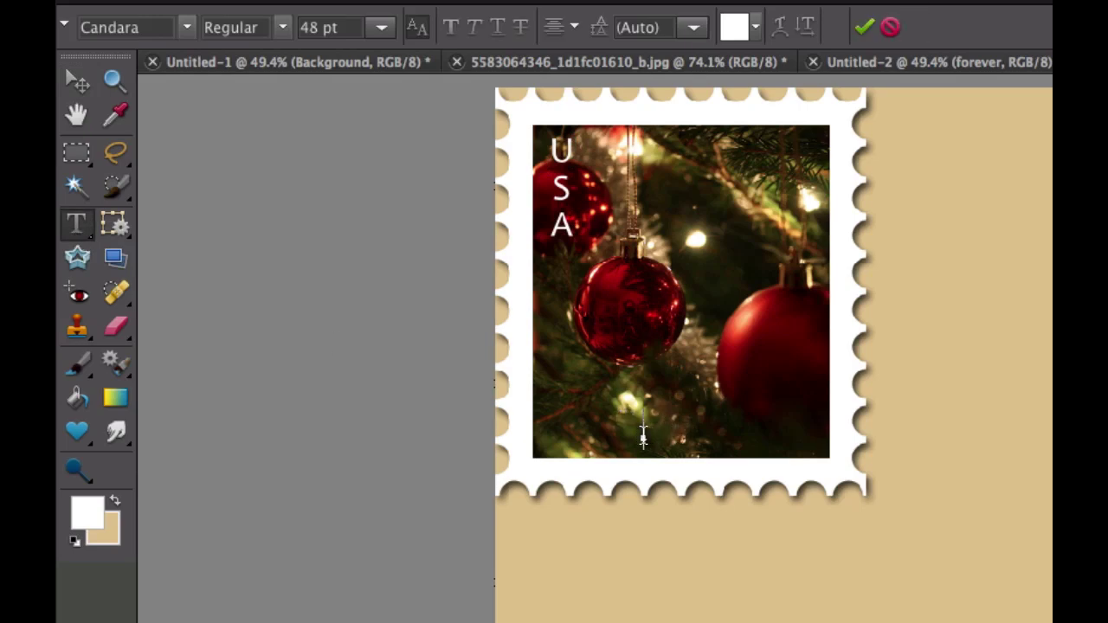
{"action": "type", "text": "forever"}
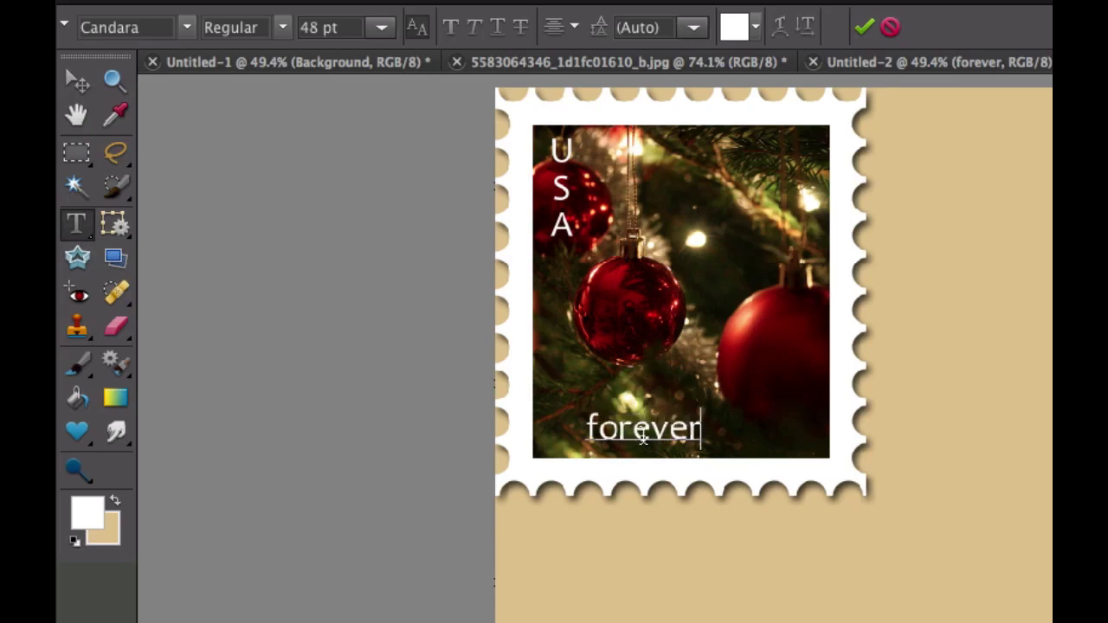
{"action": "left_click", "coordinate": [864, 27]}
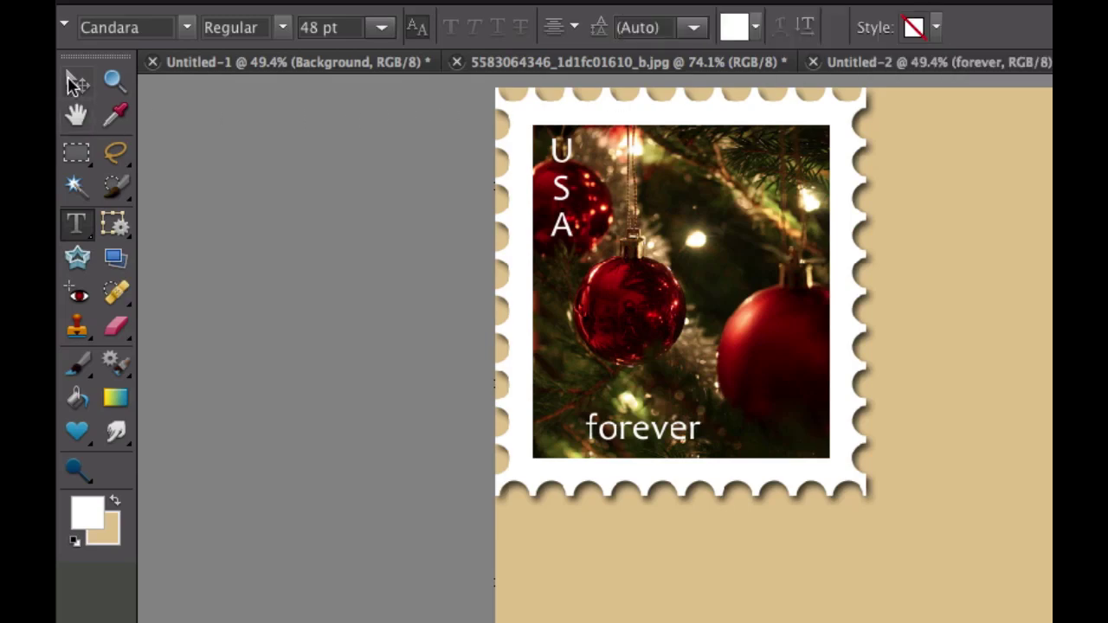
{"action": "left_click", "coordinate": [69, 81]}
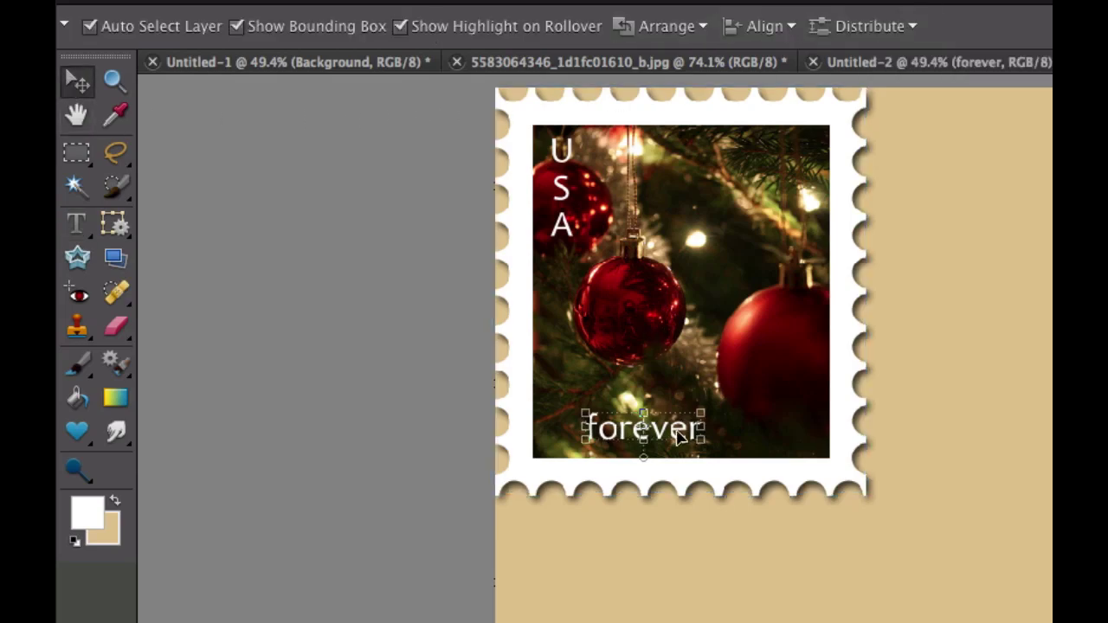
{"action": "left_click_drag", "start_coordinate": [678, 437], "coordinate": [787, 439]}
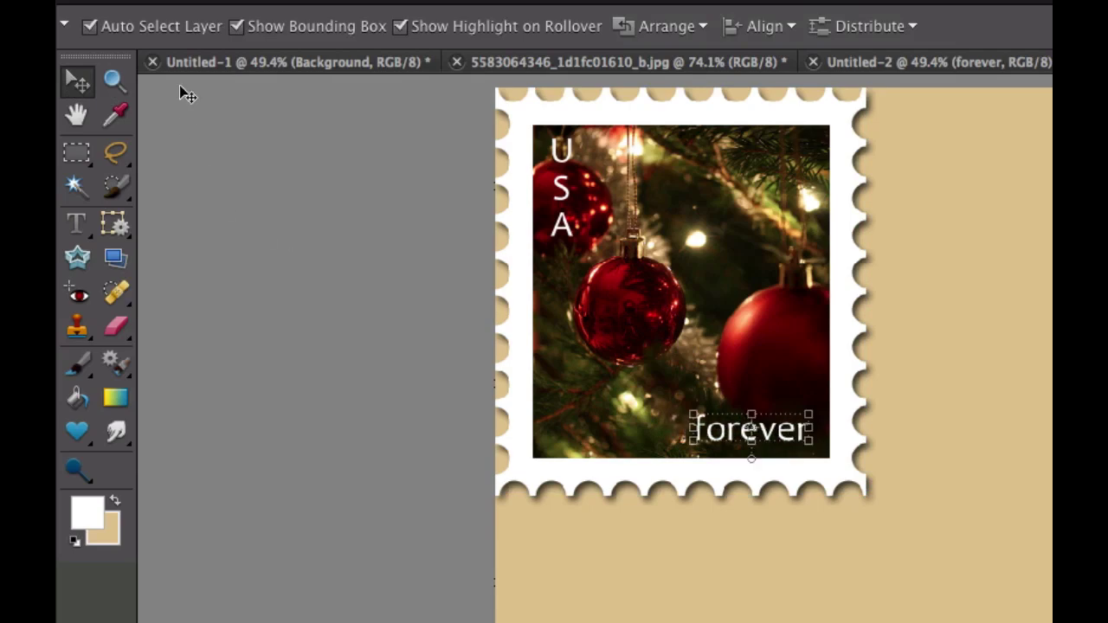
- Add horizontal white text "2011" in Candara 48 pt and place it in the photo's upper-right corner
{"action": "left_click", "coordinate": [74, 227]}
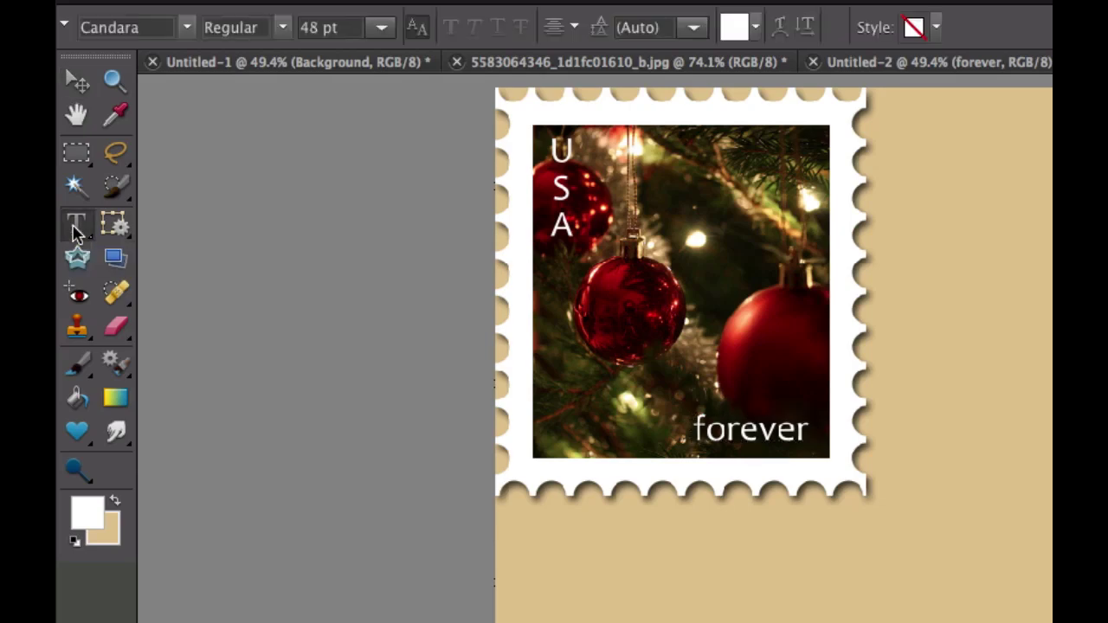
{"action": "left_click", "coordinate": [684, 154]}
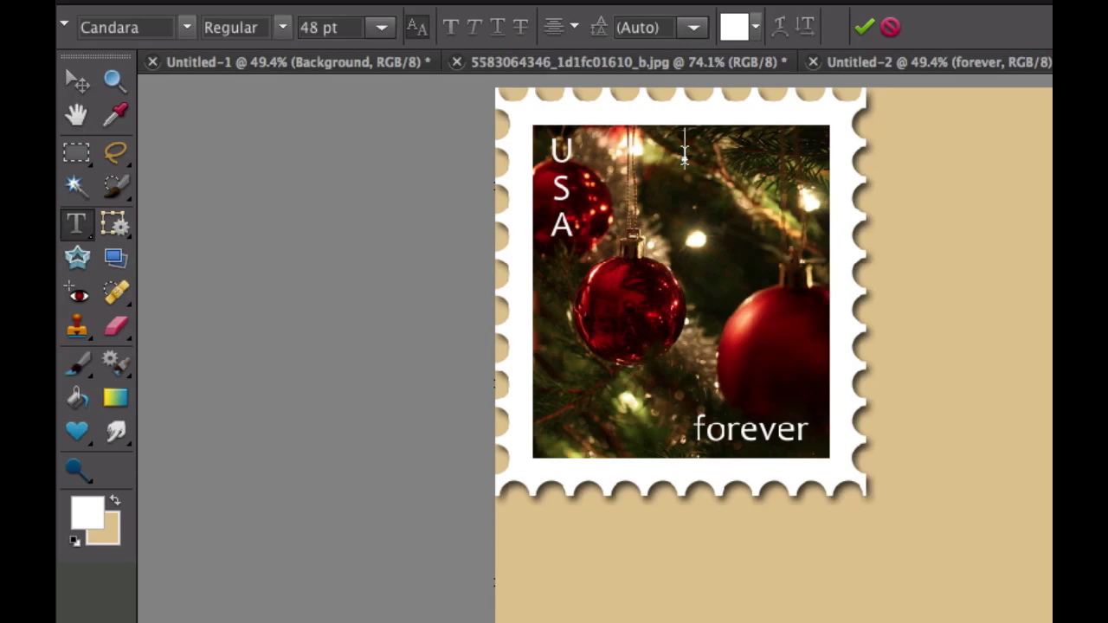
{"action": "type", "text": "2011"}
{"action": "left_click", "coordinate": [864, 27]}
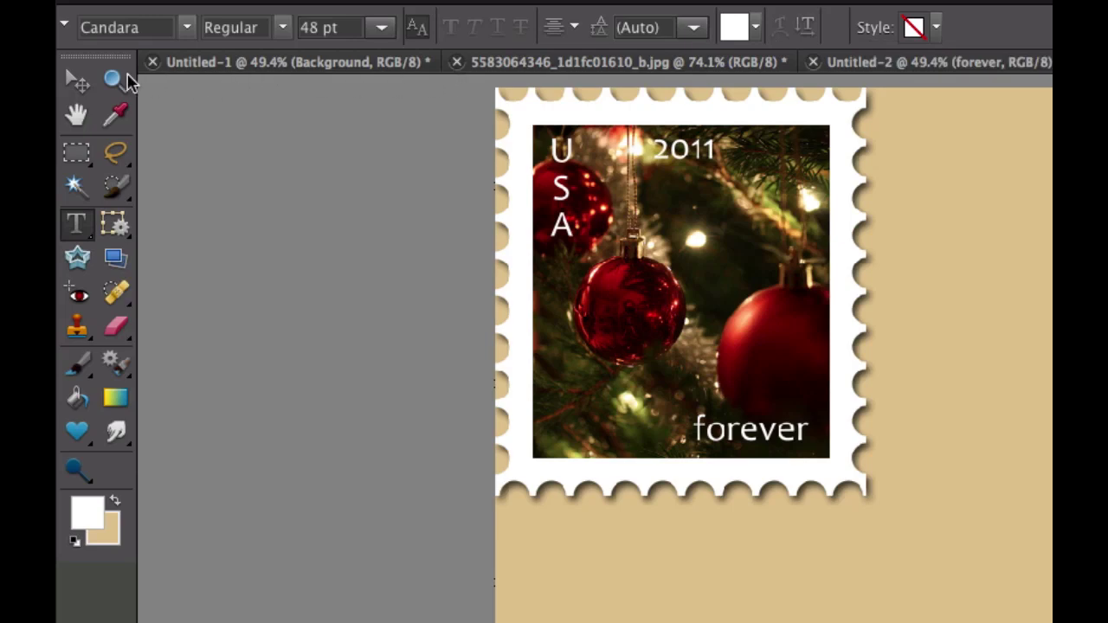
{"action": "left_click", "coordinate": [77, 80]}
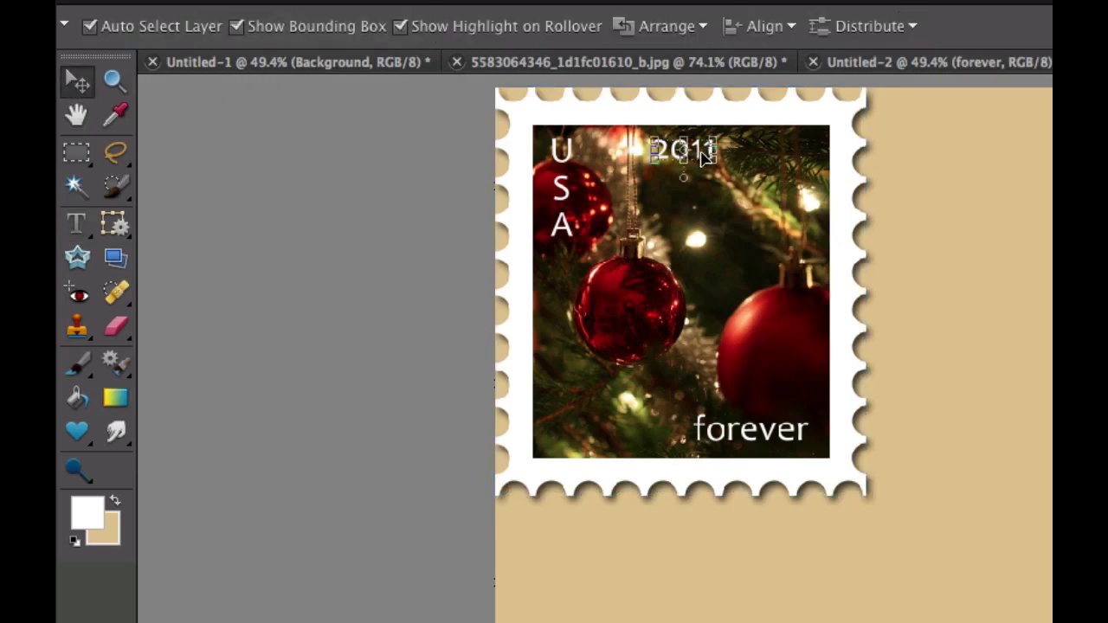
{"action": "left_click_drag", "start_coordinate": [702, 156], "coordinate": [799, 159]}
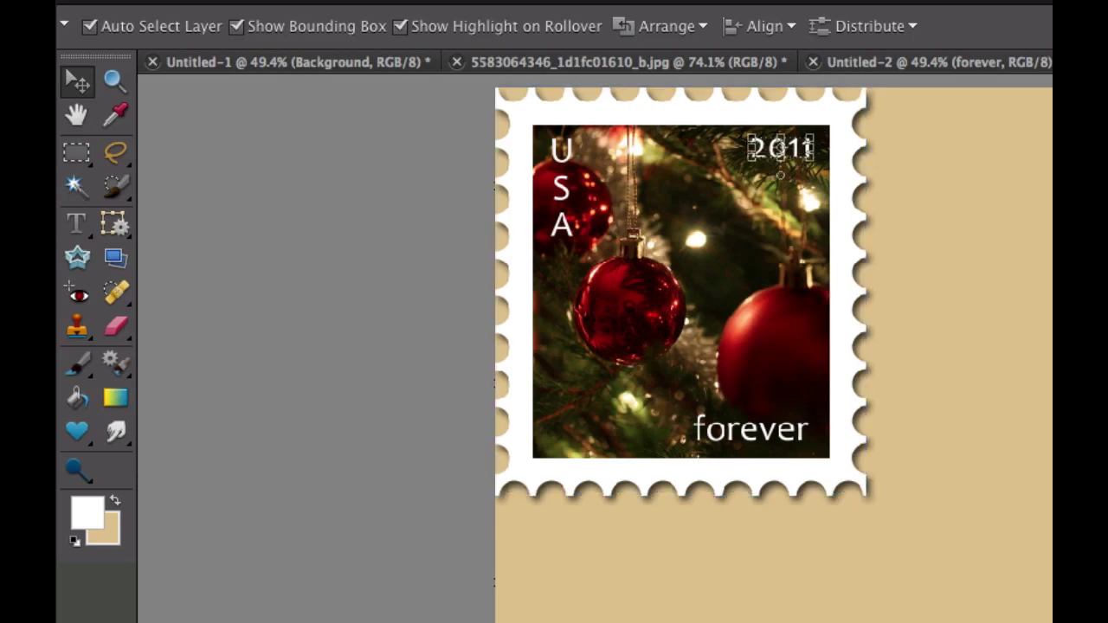
{"action": "key", "text": "Escape"}
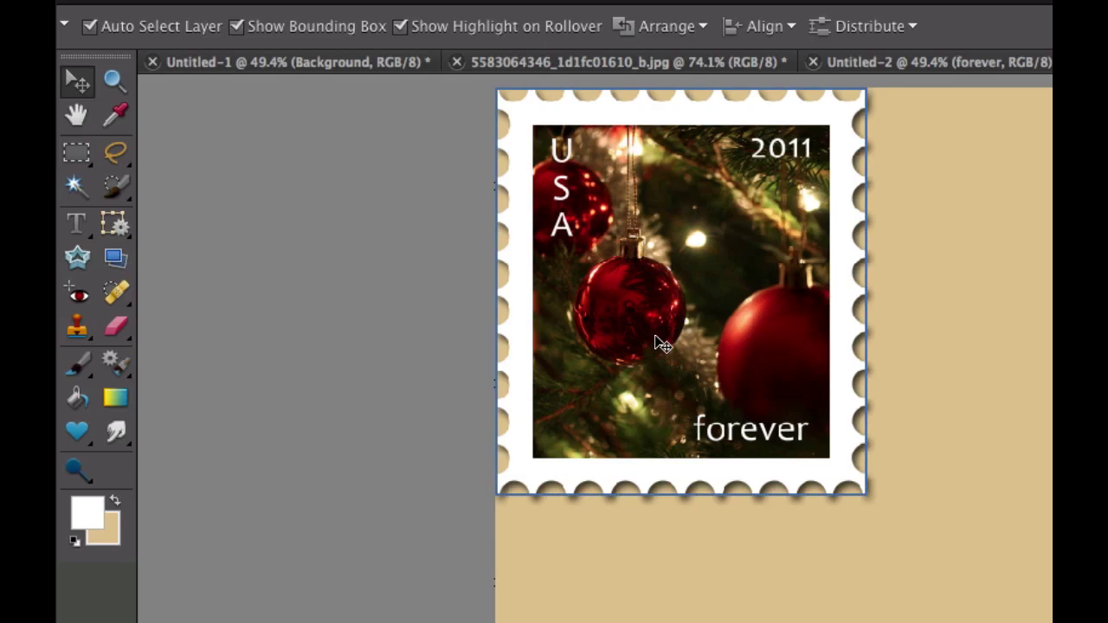